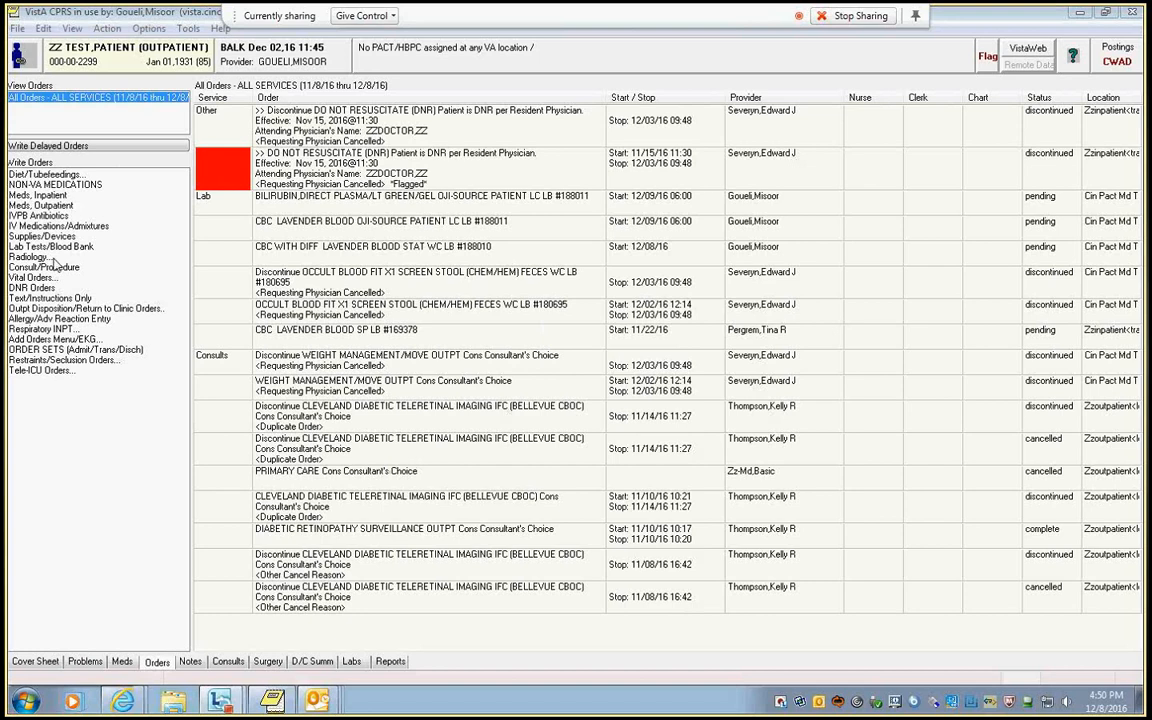
Start a lab order for the BILIRUBIN,DIRECT test from the other lab tests.
{"action": "left_click", "coordinate": [50, 246]}
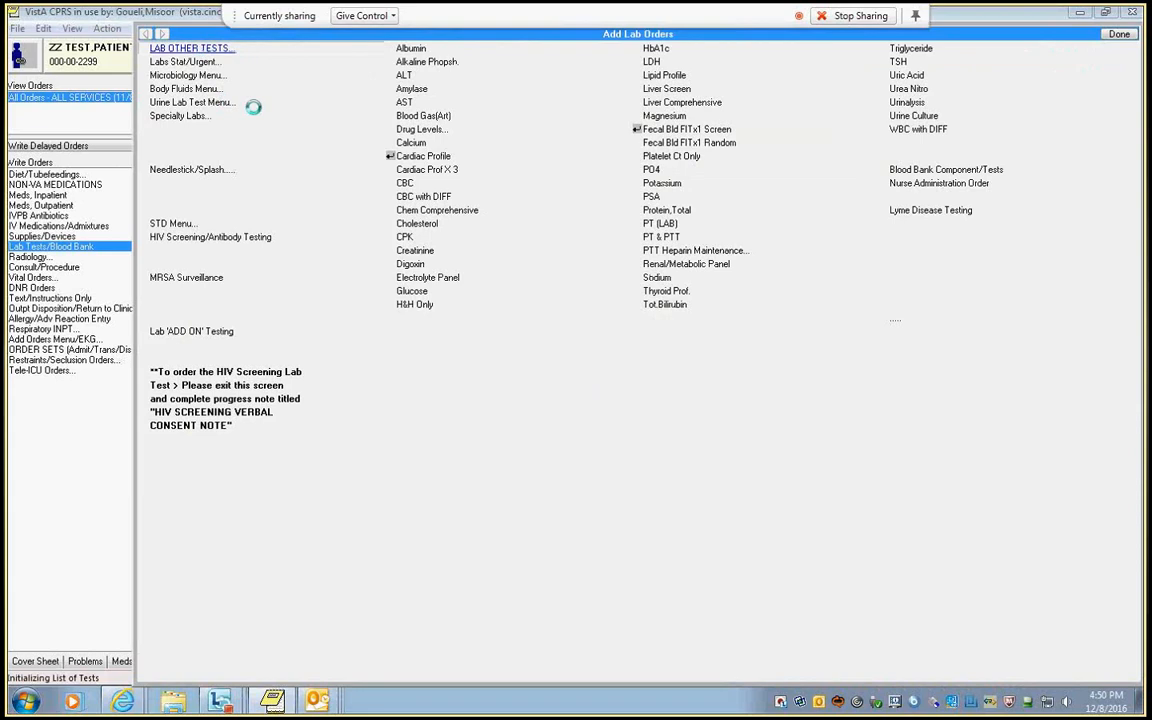
{"action": "left_click", "coordinate": [200, 48]}
{"action": "type", "text": "bili"}
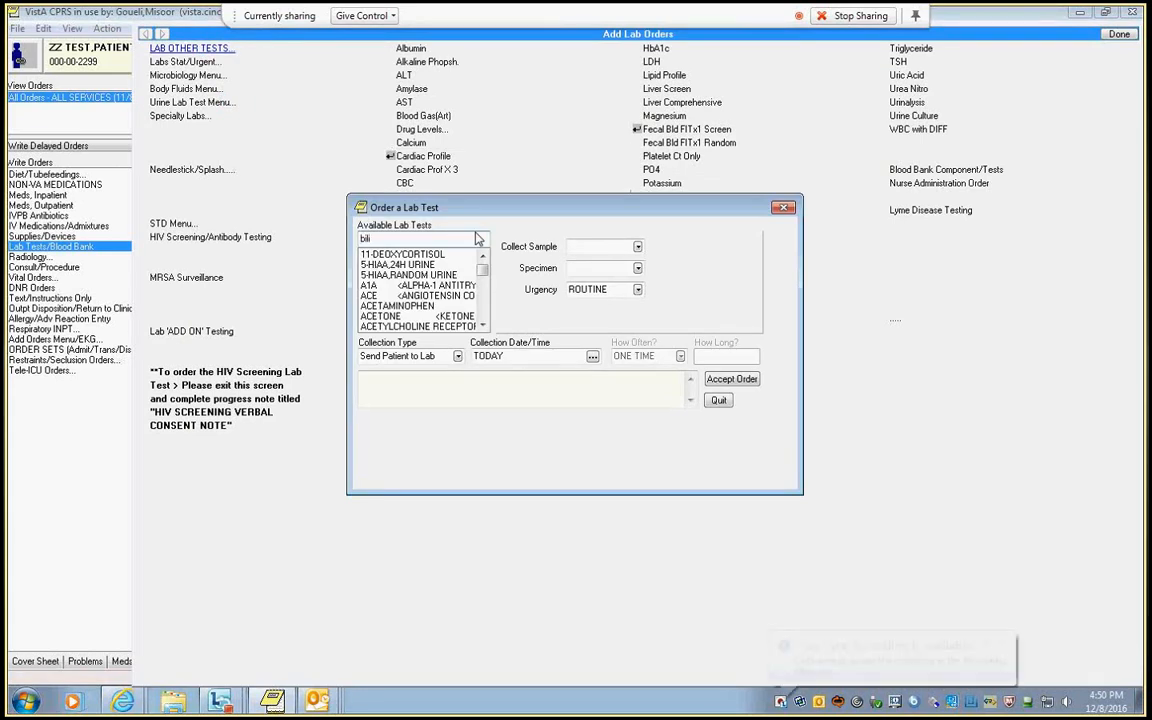
{"action": "left_click", "coordinate": [449, 255]}
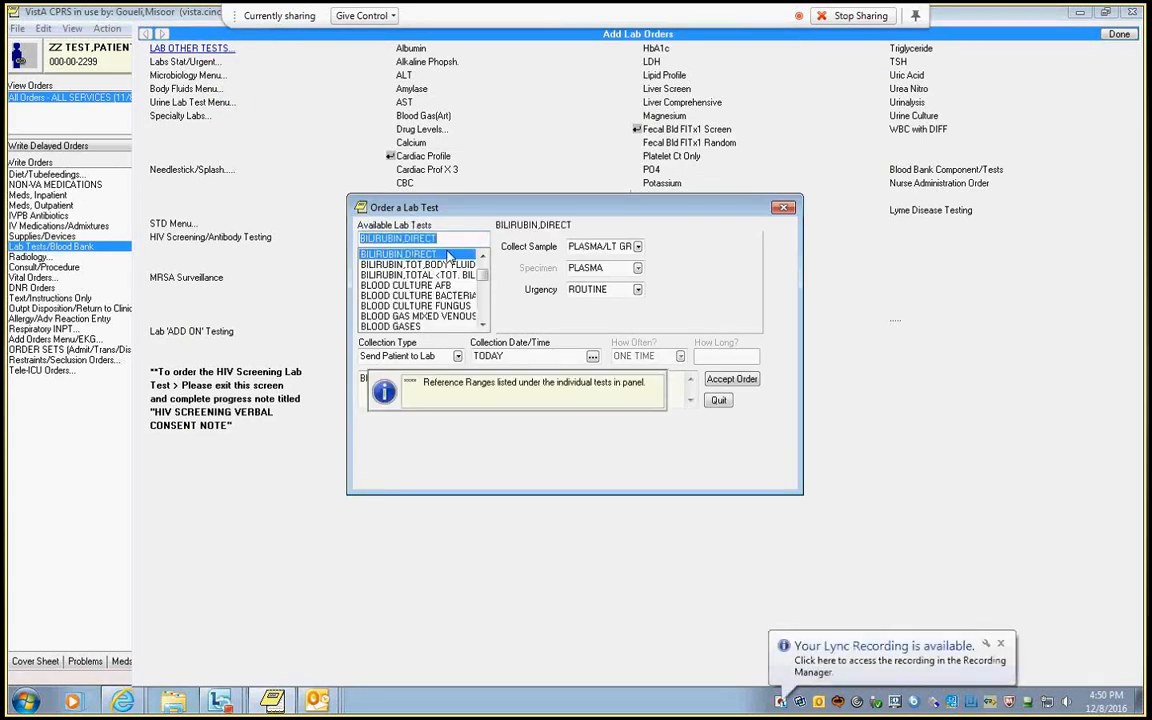
Set the direct bilirubin order to Lab Collect with the AM Collection: 06:00 (Tomorrow) time.
{"action": "left_click", "coordinate": [638, 289]}
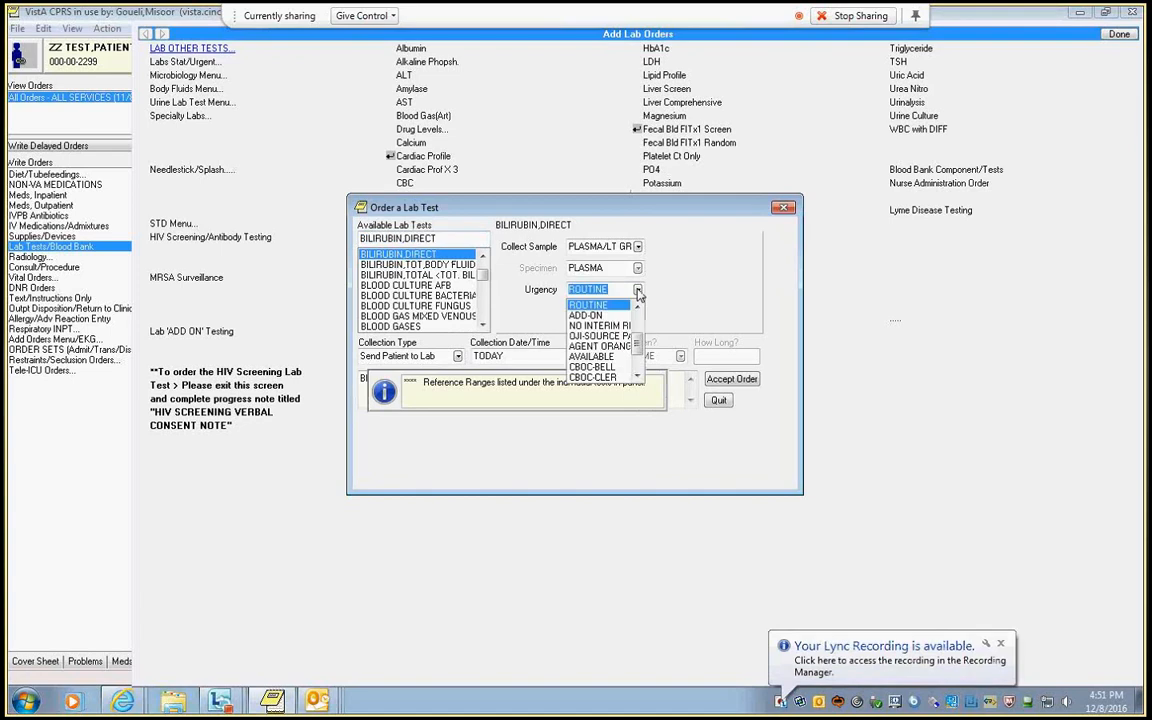
{"action": "left_click", "coordinate": [457, 357]}
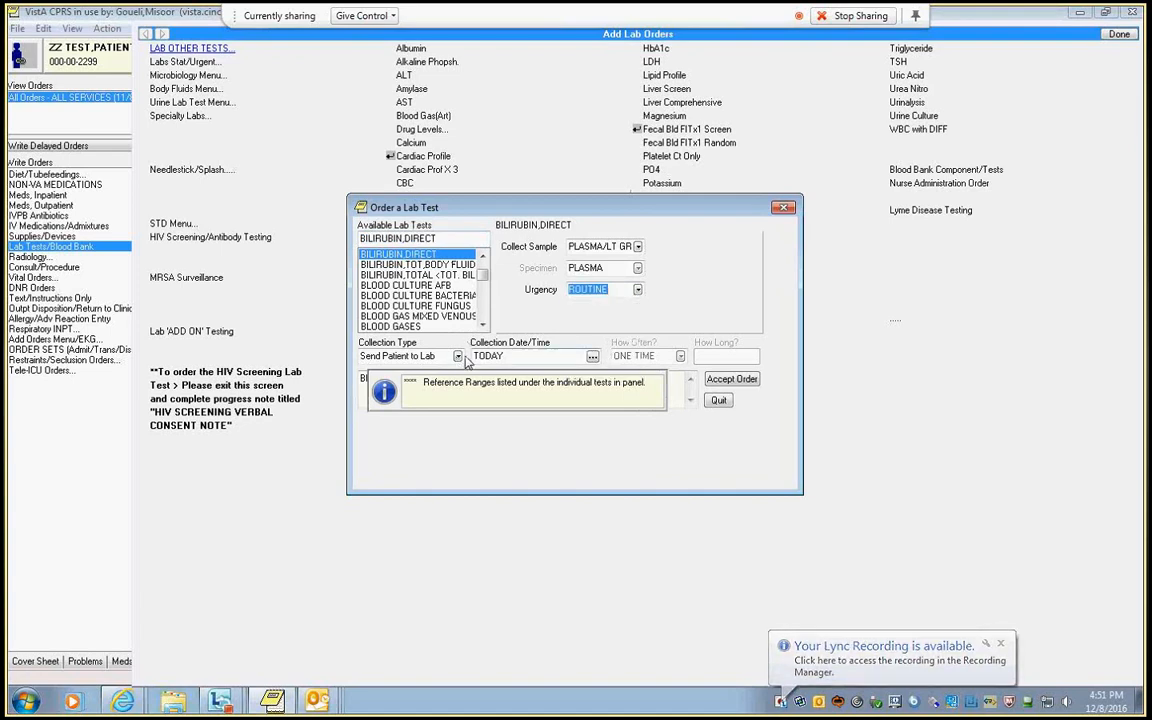
{"action": "left_click", "coordinate": [456, 358]}
{"action": "left_click", "coordinate": [457, 357]}
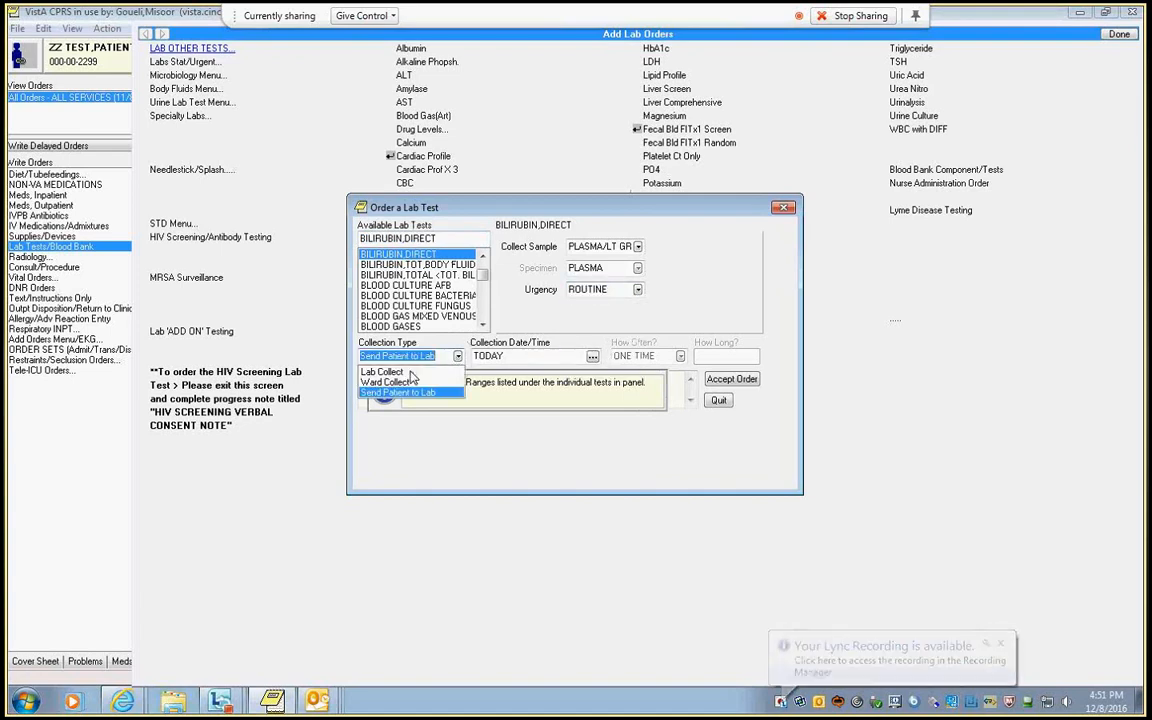
{"action": "left_click", "coordinate": [445, 368]}
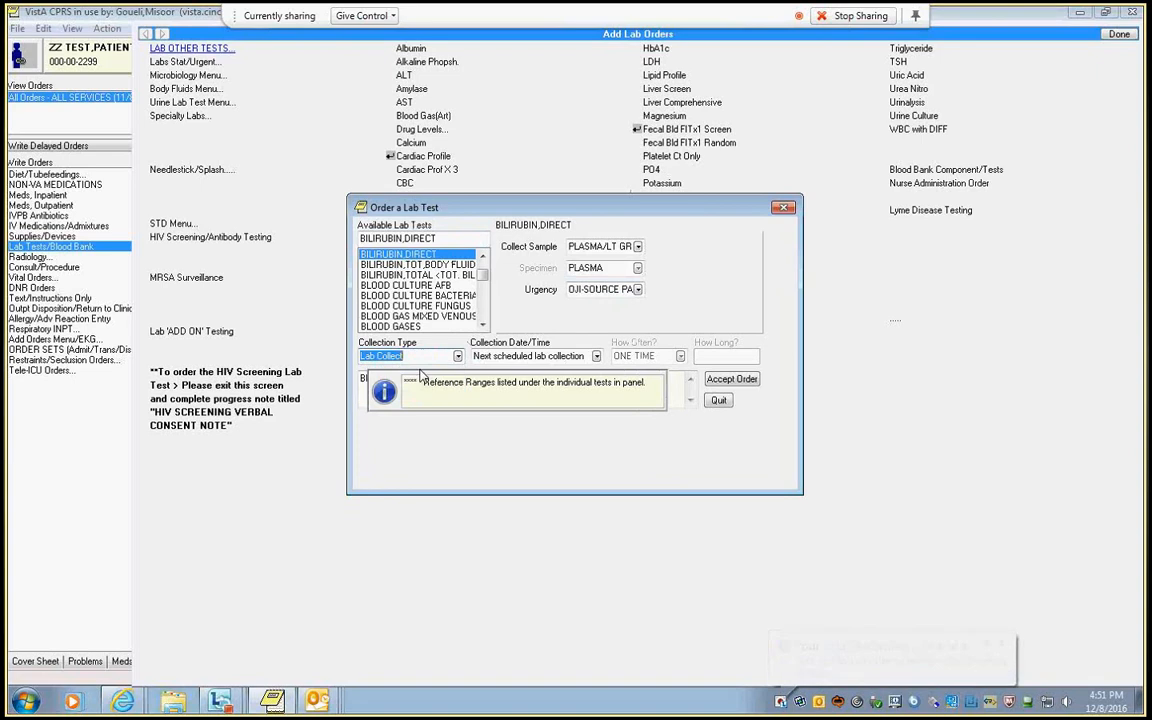
{"action": "left_click", "coordinate": [596, 357]}
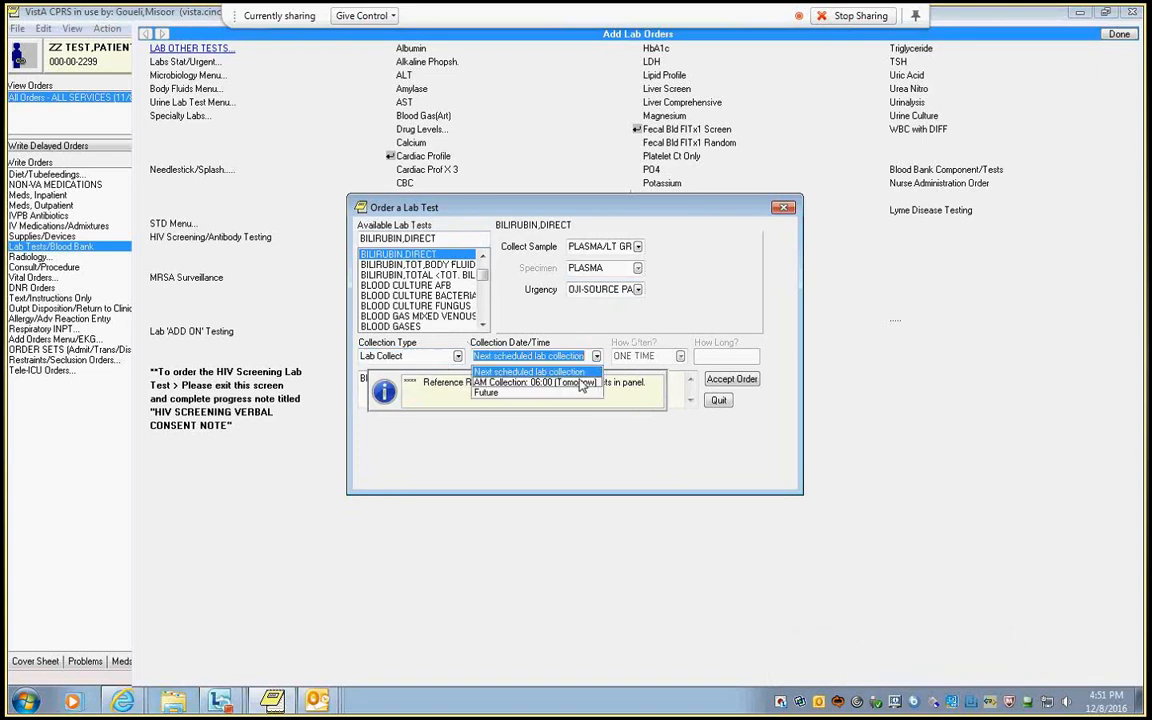
{"action": "left_click", "coordinate": [589, 381]}
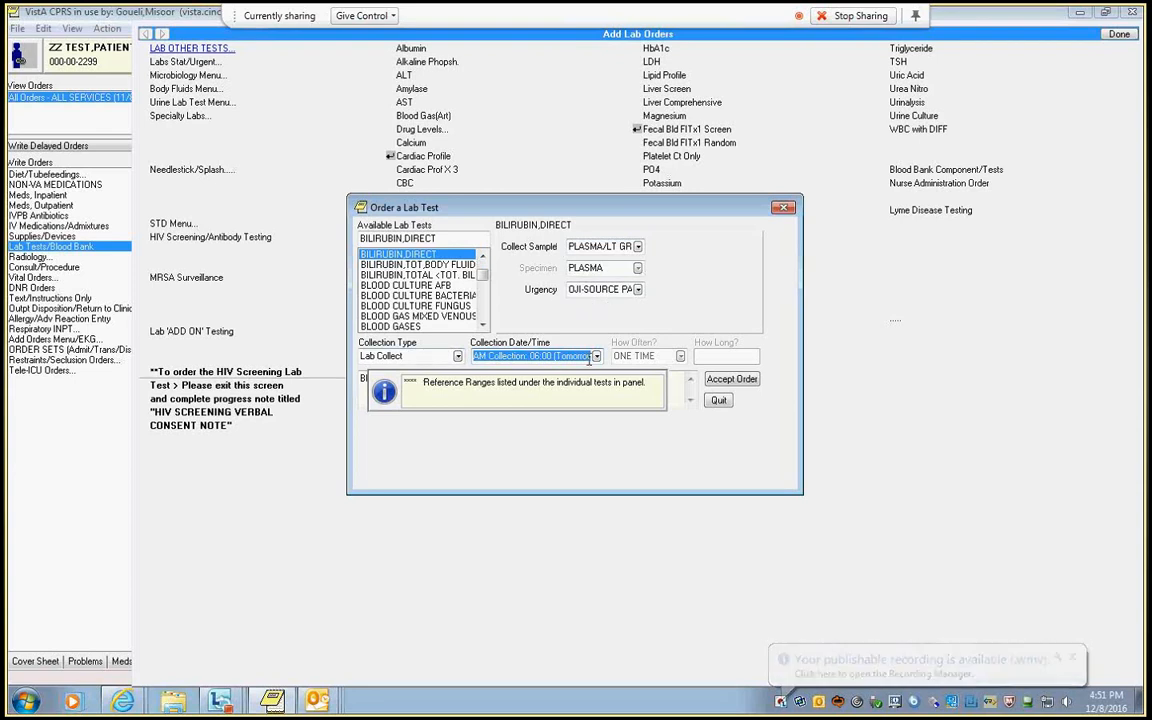
Accept the direct bilirubin order despite the duplicate check and finish adding lab orders.
{"action": "left_click", "coordinate": [740, 379]}
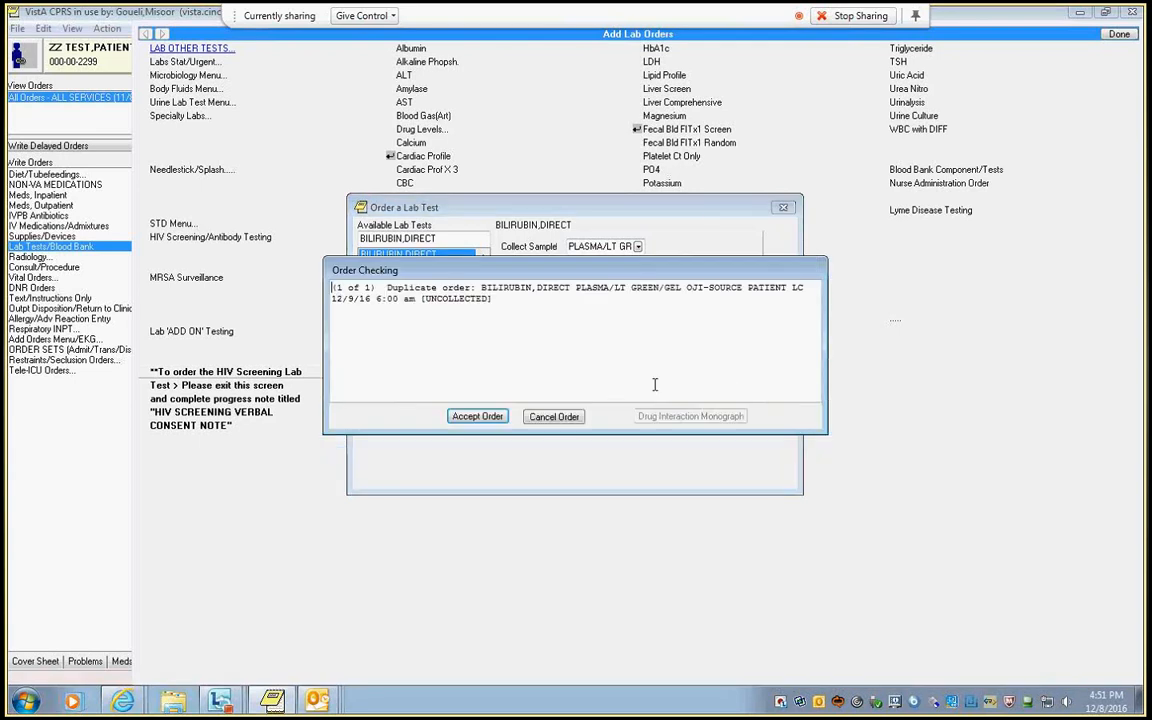
{"action": "left_click", "coordinate": [478, 417]}
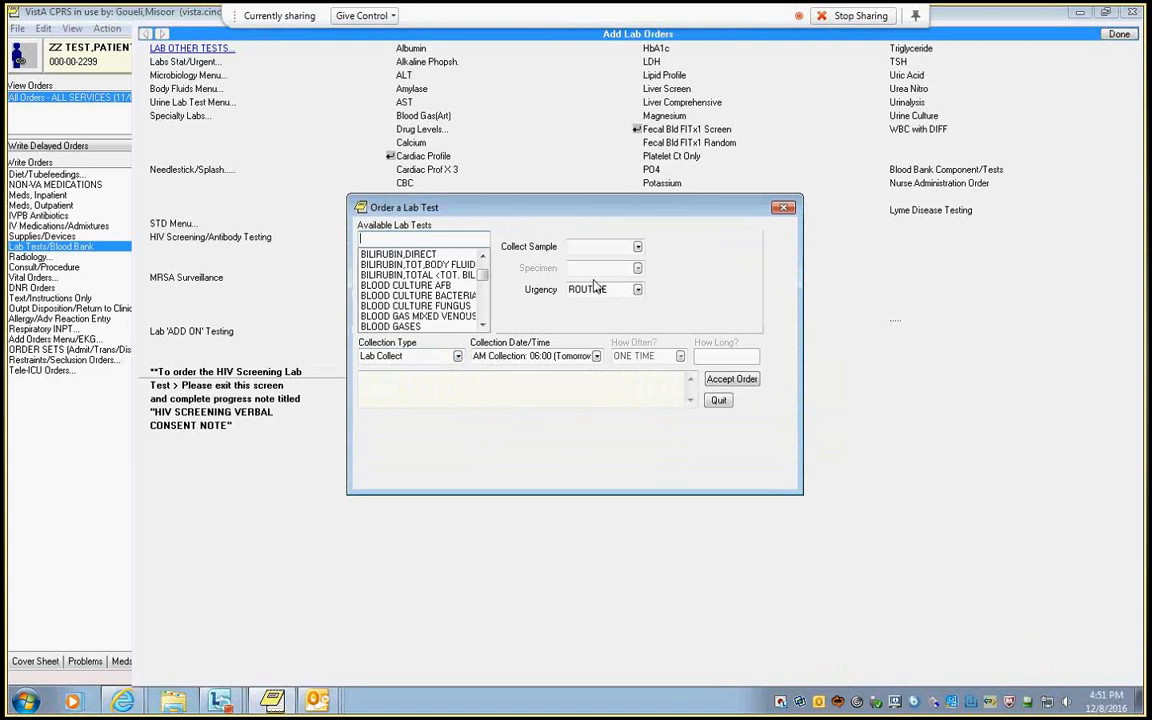
{"action": "left_click", "coordinate": [783, 209]}
{"action": "left_click", "coordinate": [1119, 35]}
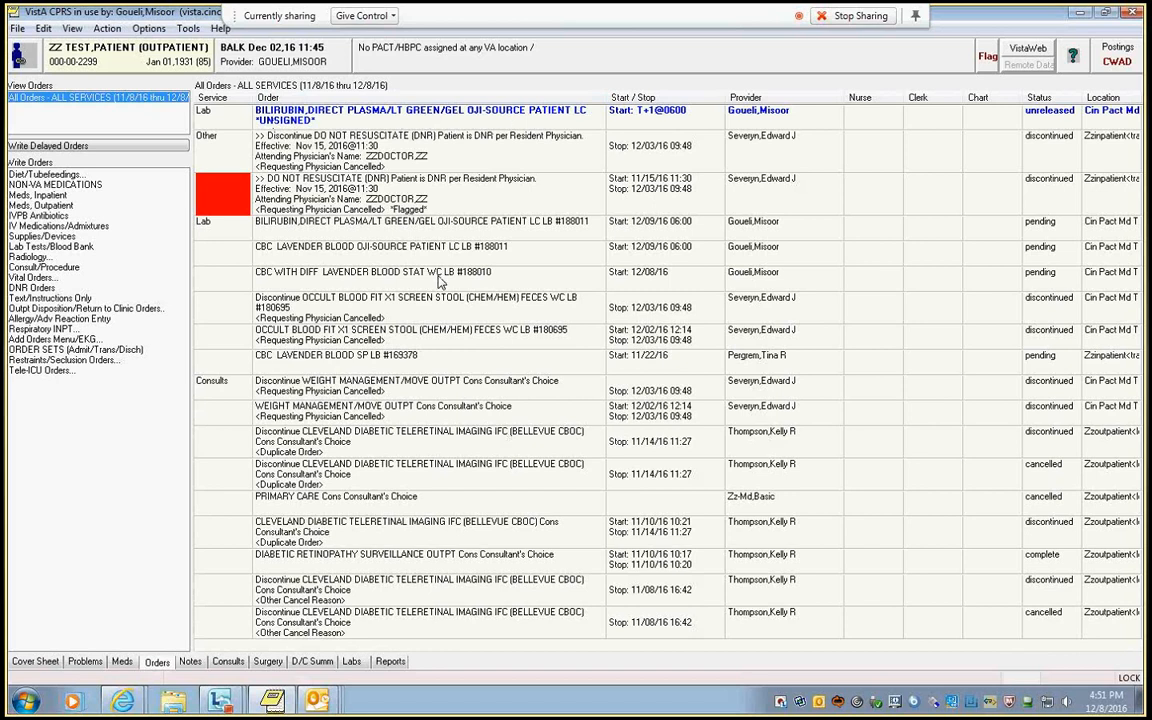
Sign the unsigned direct bilirubin order, accepting its order check and entering the electronic signature code.
{"action": "right_click", "coordinate": [320, 112]}
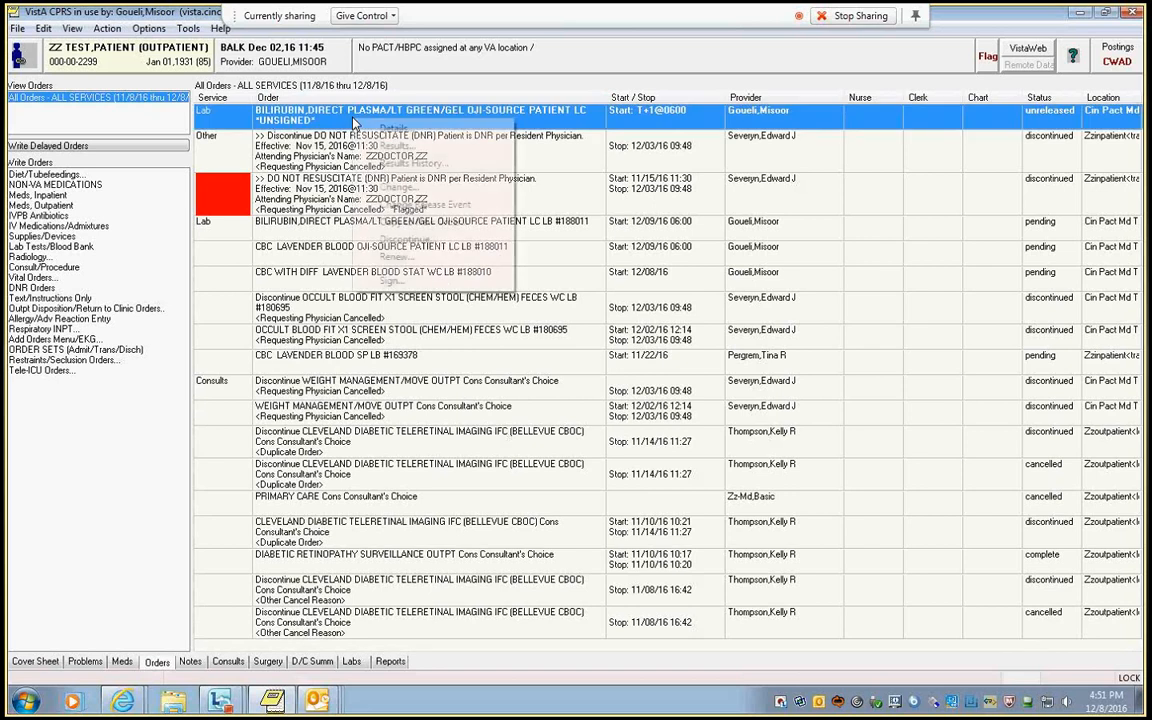
{"action": "left_click", "coordinate": [398, 241]}
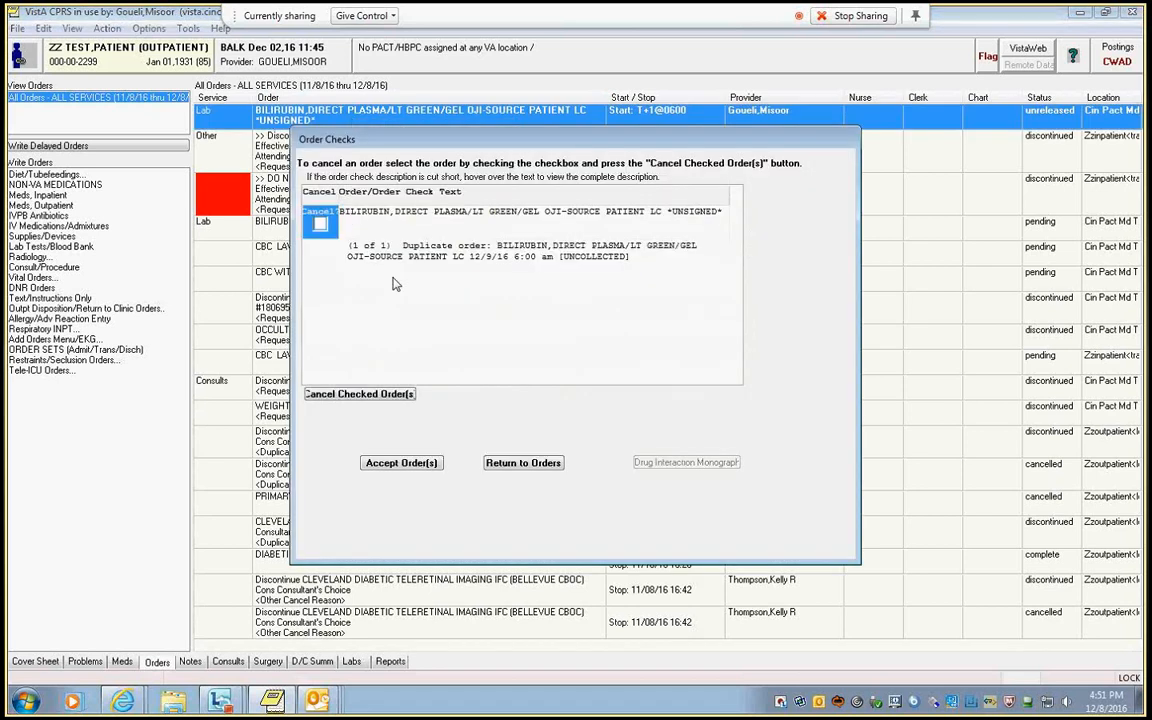
{"action": "left_click", "coordinate": [401, 462]}
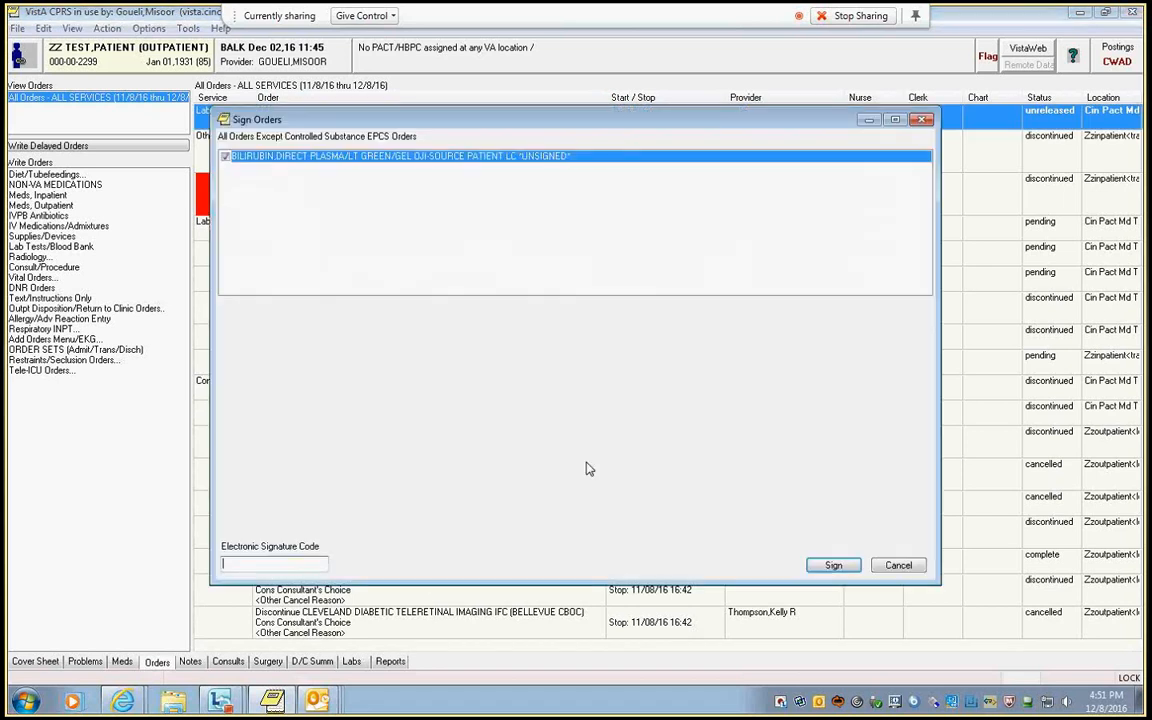
{"action": "type", "text": "a*****"}
{"action": "key", "text": "Return"}
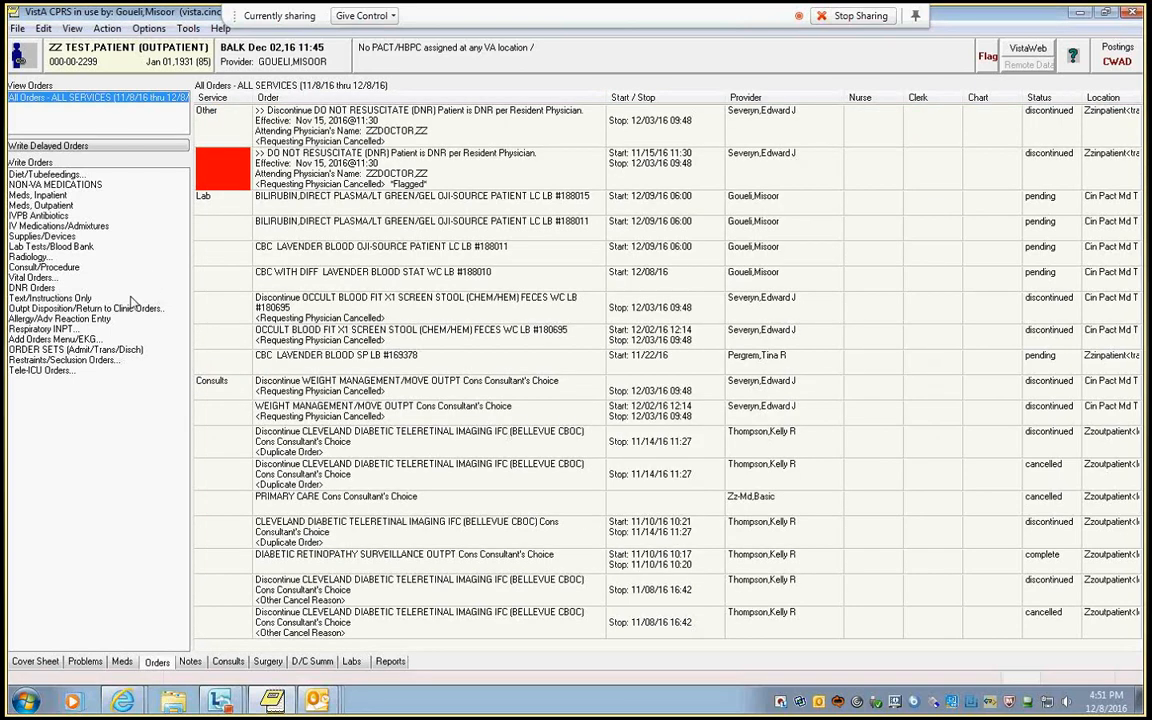
Start a CBC lab order and set its urgency to STAT.
{"action": "left_click", "coordinate": [60, 247]}
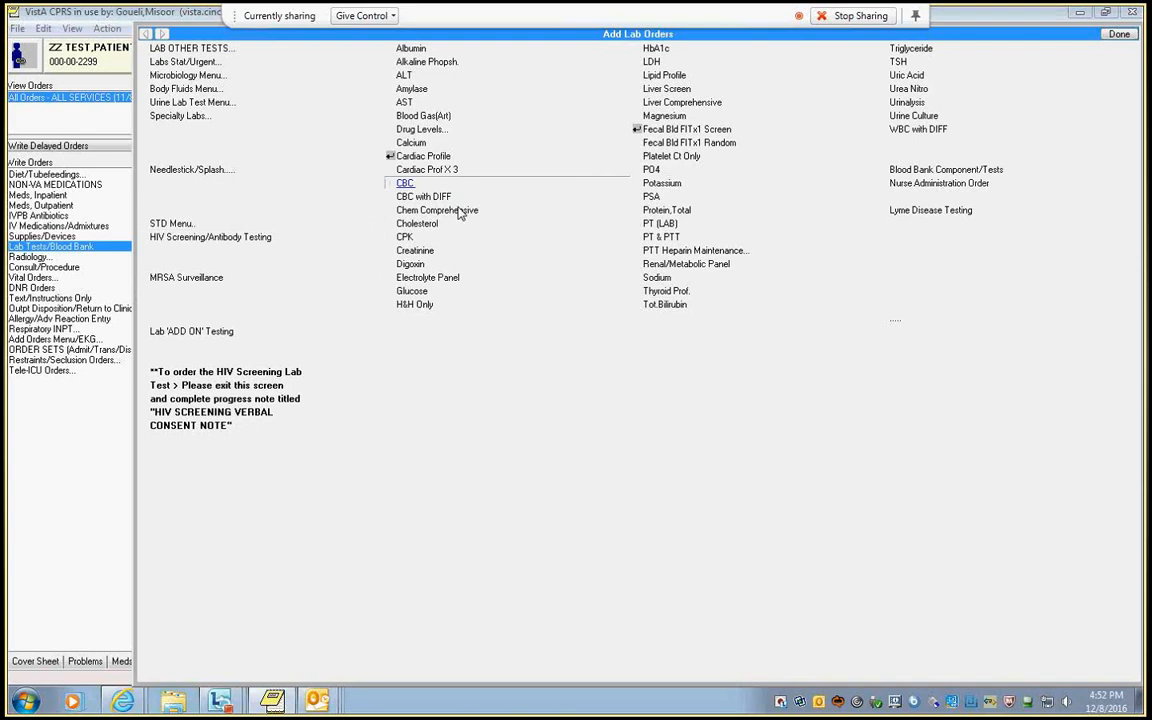
{"action": "left_click", "coordinate": [405, 183]}
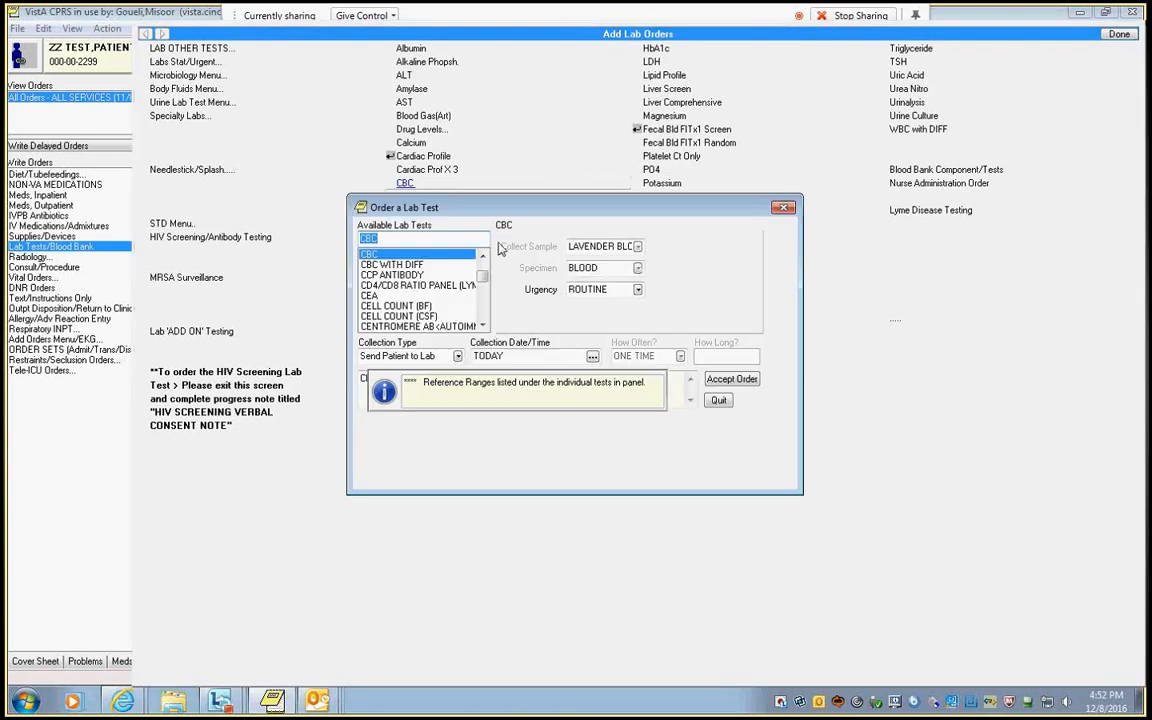
{"action": "left_click", "coordinate": [637, 290]}
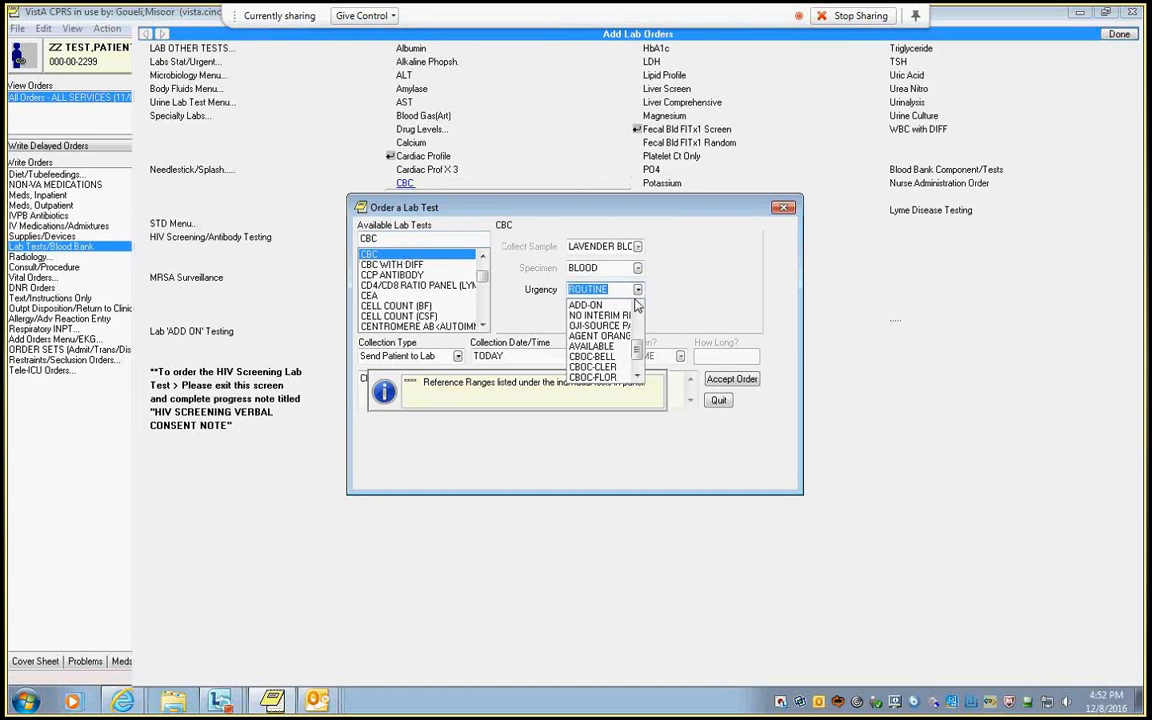
{"action": "scroll", "coordinate": [637, 305], "scroll_direction": "down", "scroll_amount": 5}
{"action": "left_click", "coordinate": [595, 304]}
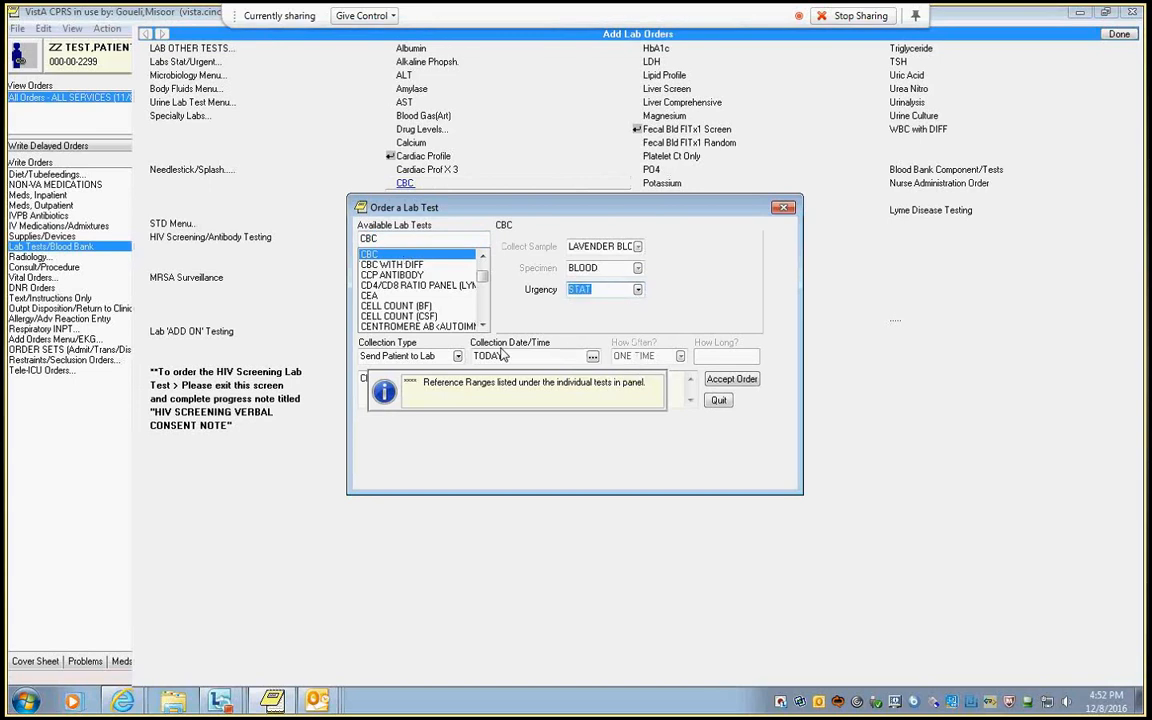
Set the CBC order's collection type to Ward Collect, accept the order and finish adding lab orders.
{"action": "left_click", "coordinate": [457, 356]}
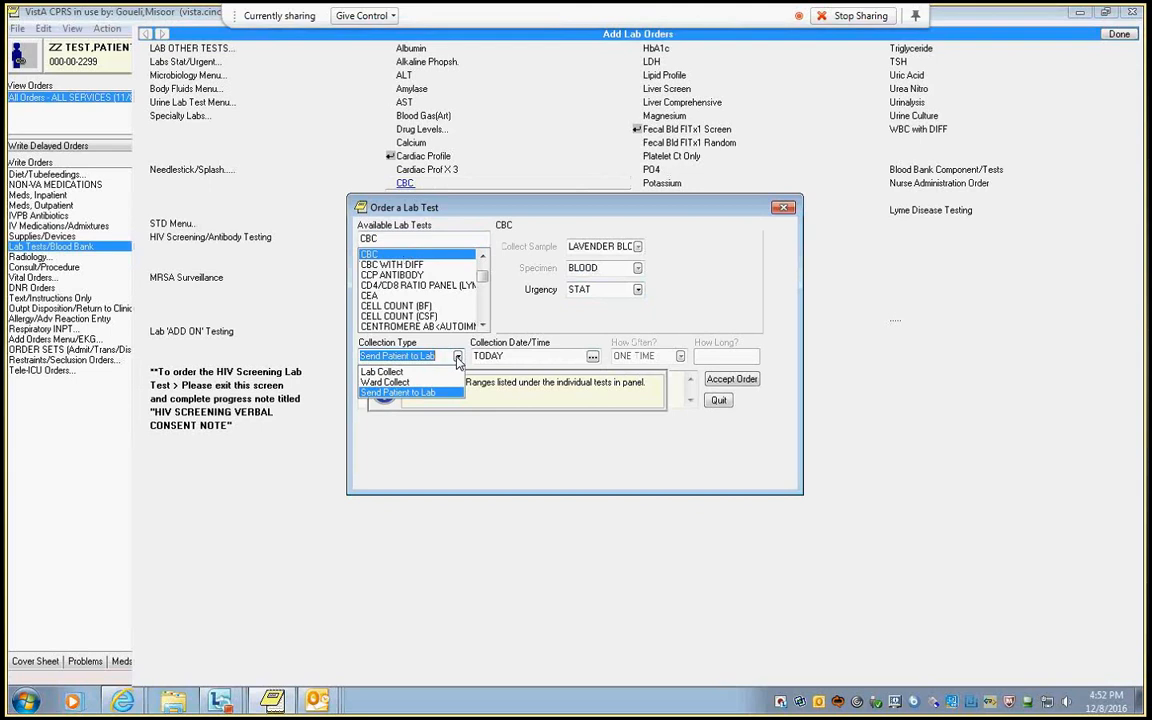
{"action": "left_click", "coordinate": [385, 382]}
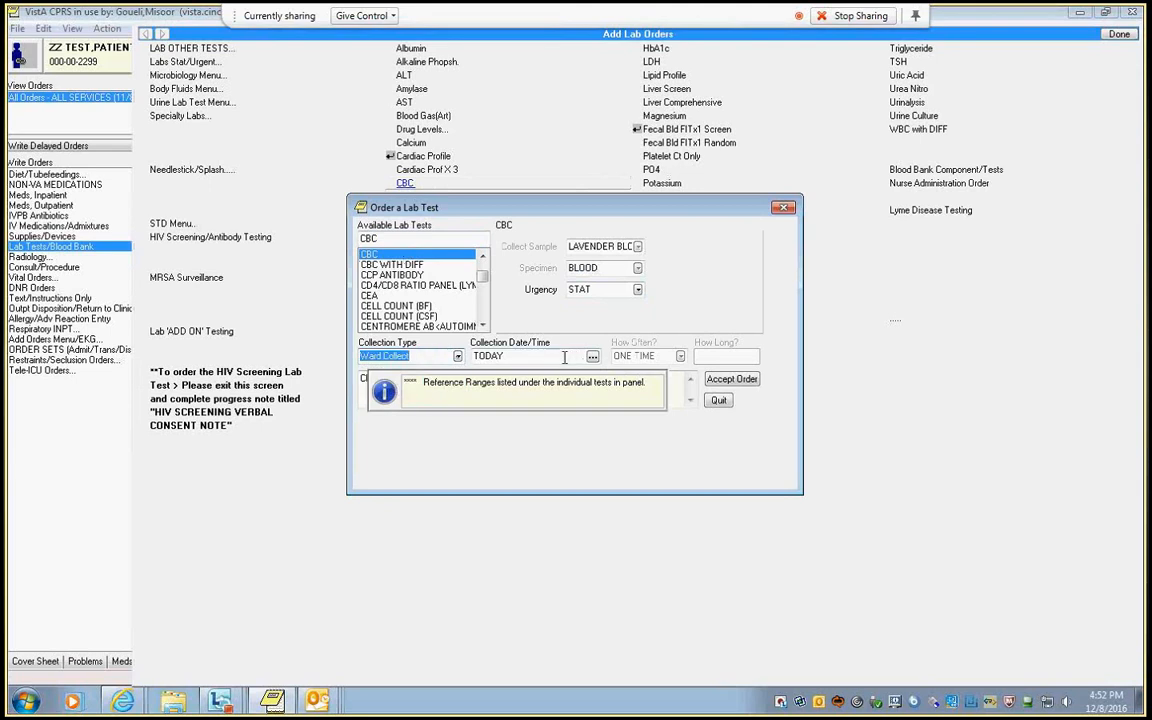
{"action": "left_click", "coordinate": [726, 379]}
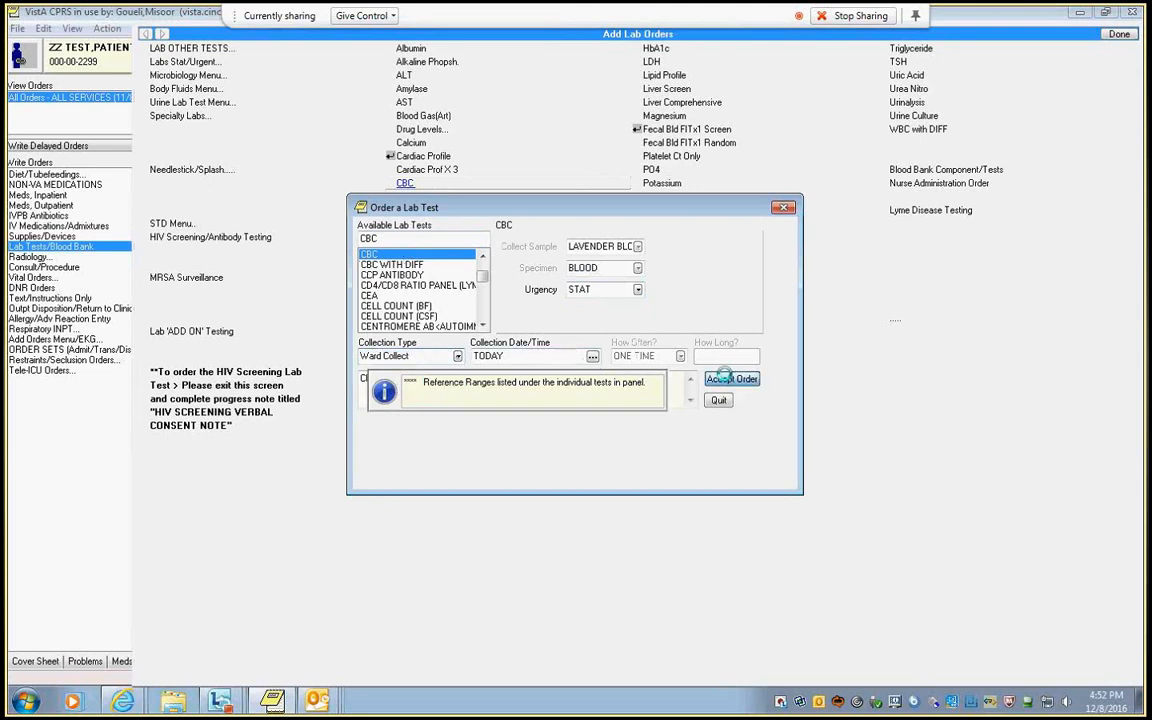
{"action": "left_click", "coordinate": [495, 417]}
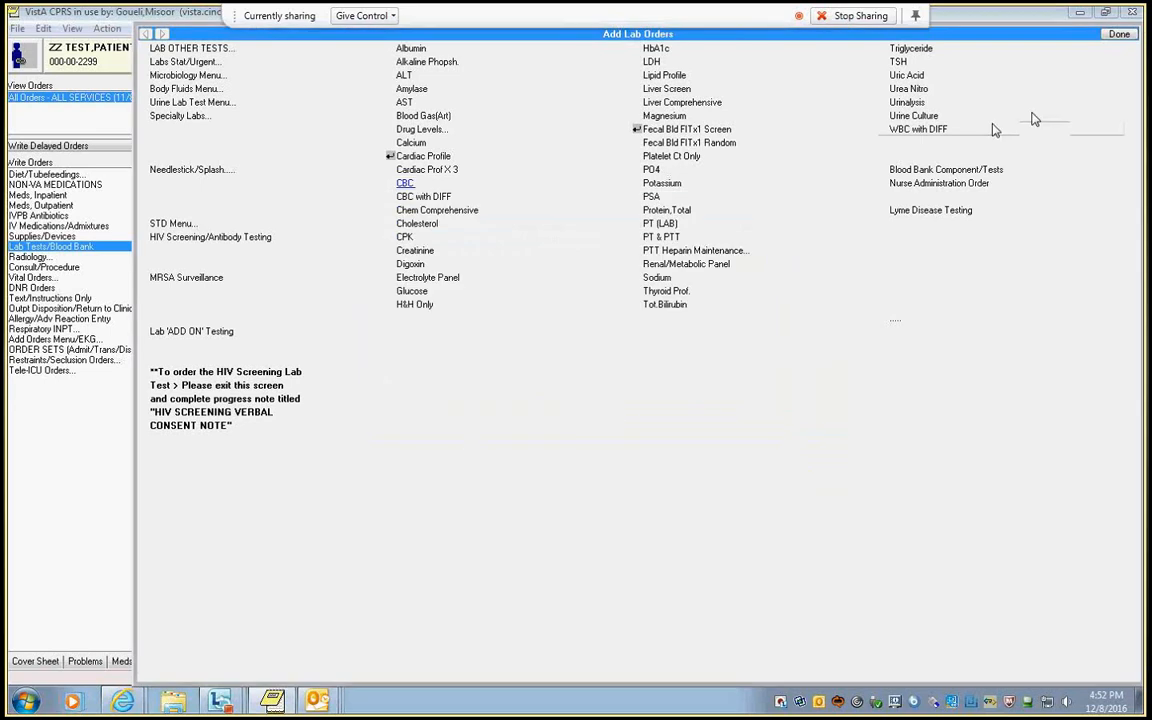
{"action": "left_click", "coordinate": [1116, 36]}
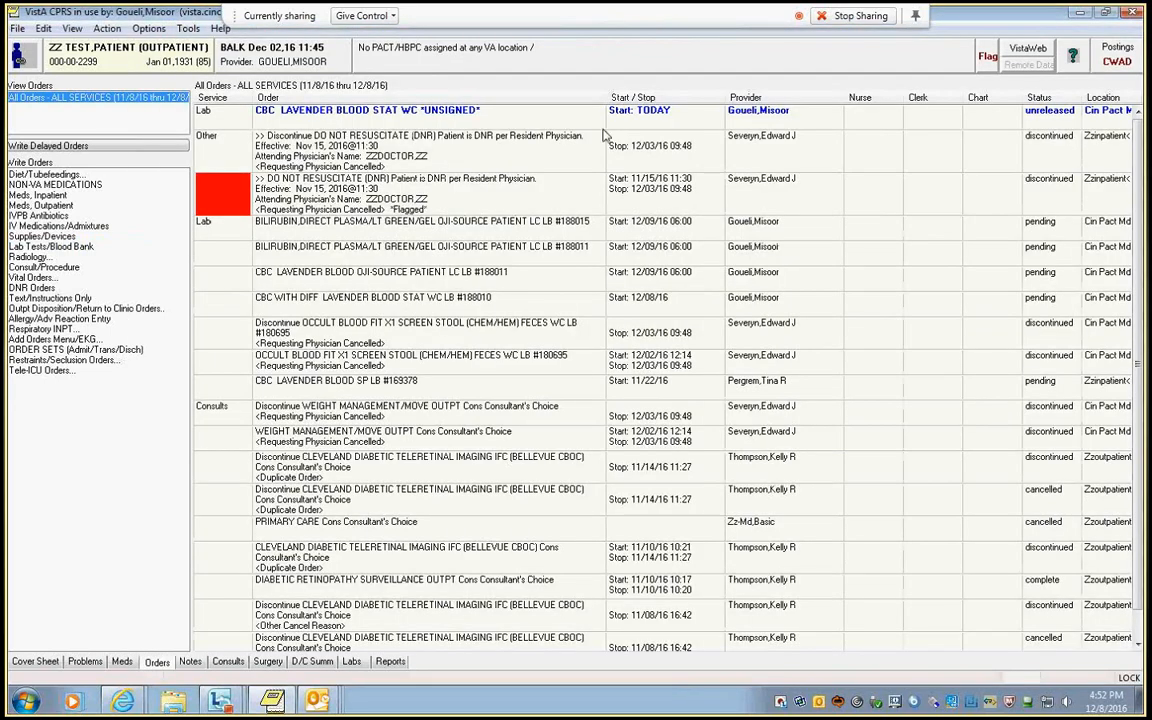
Sign the unsigned STAT CBC order, accepting its order checks and entering the electronic signature code.
{"action": "right_click", "coordinate": [422, 110]}
{"action": "left_click", "coordinate": [458, 271]}
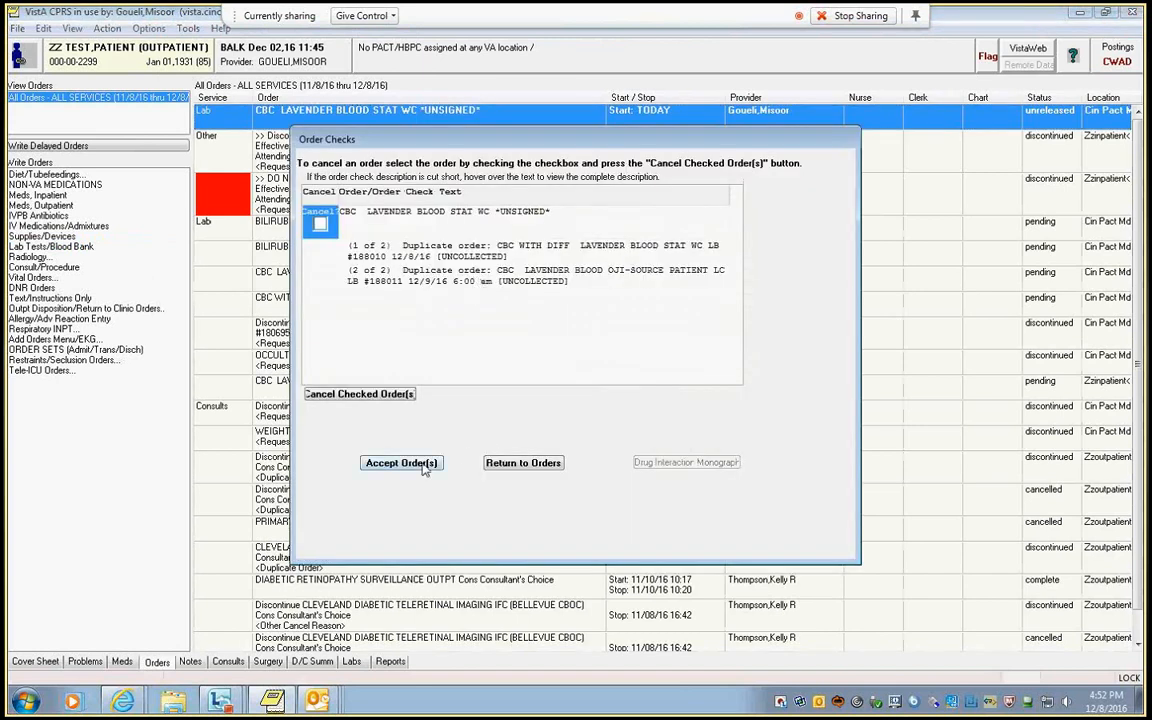
{"action": "left_click", "coordinate": [401, 463]}
{"action": "type", "text": "•••••••"}
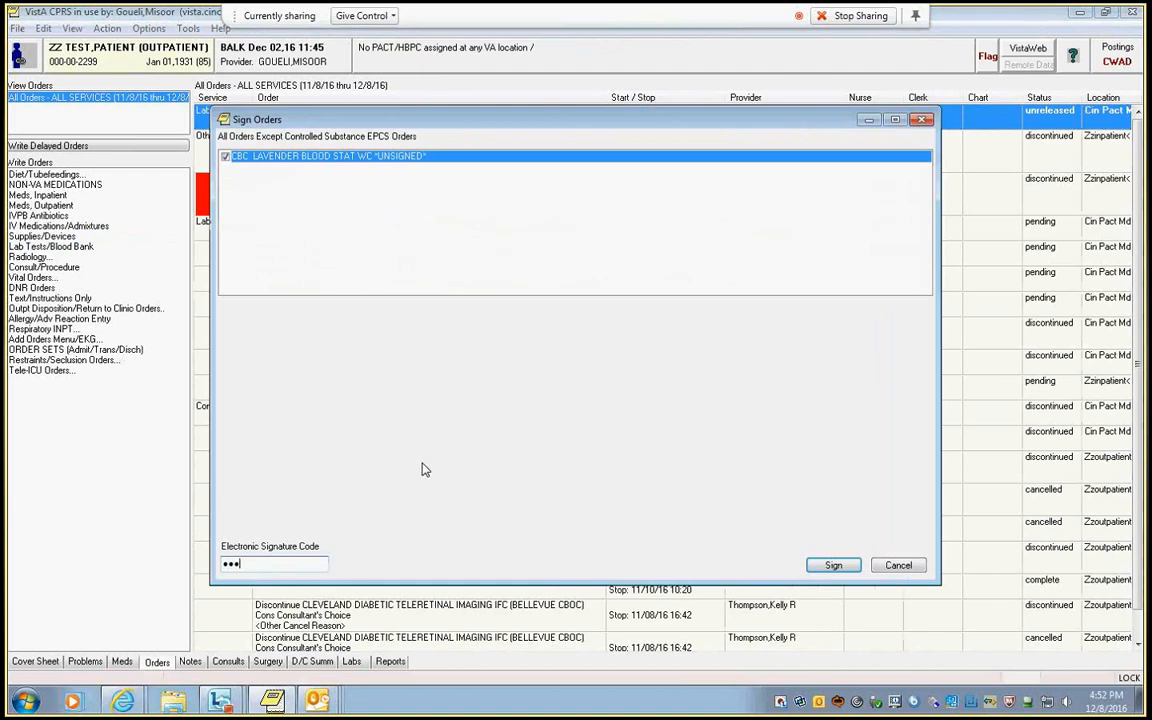
{"action": "key", "text": "Return"}
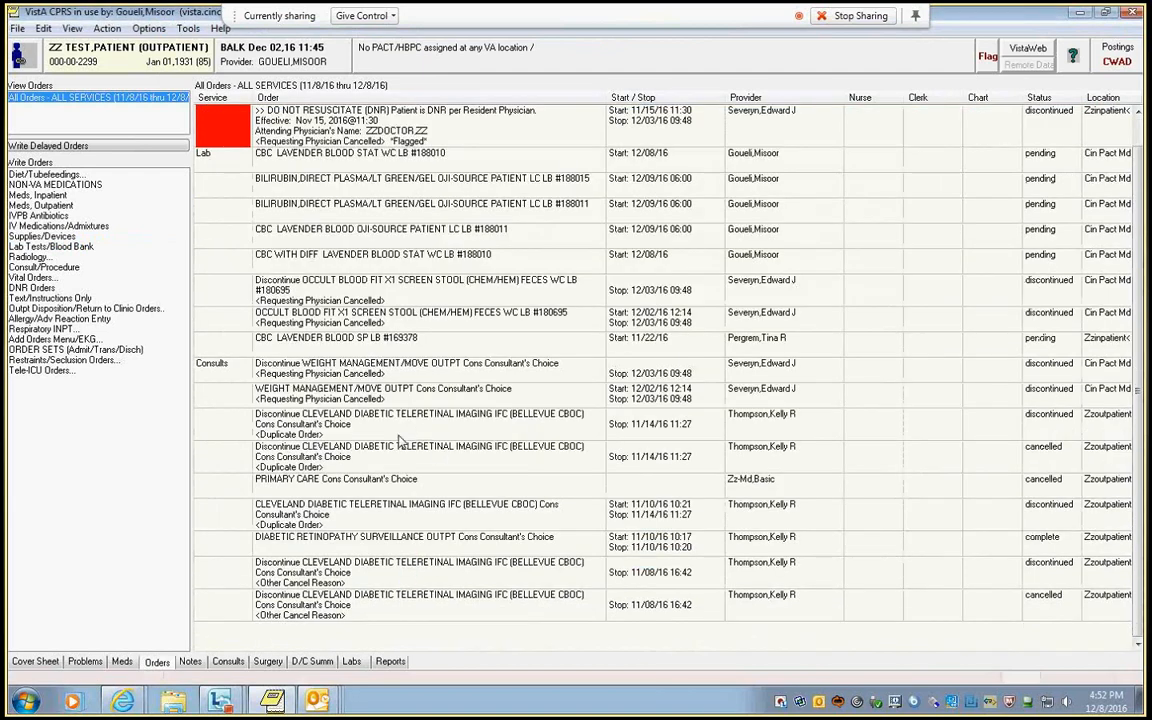
{"action": "left_click", "coordinate": [189, 663]}
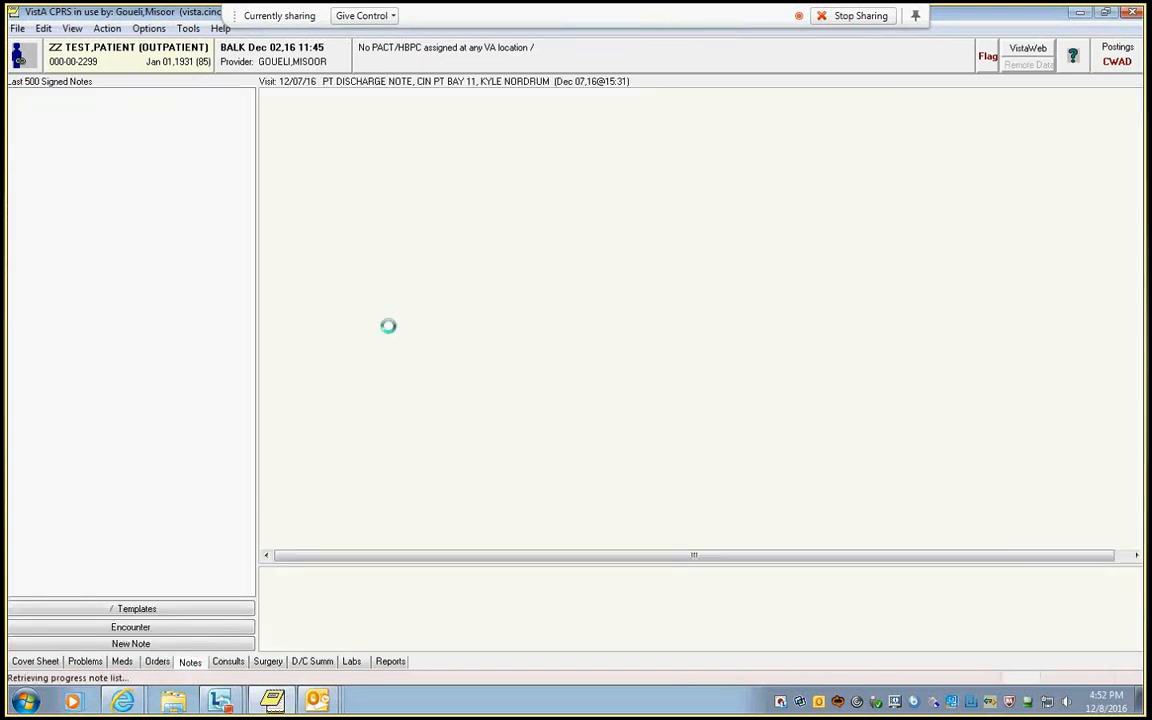
{"action": "left_click", "coordinate": [157, 661]}
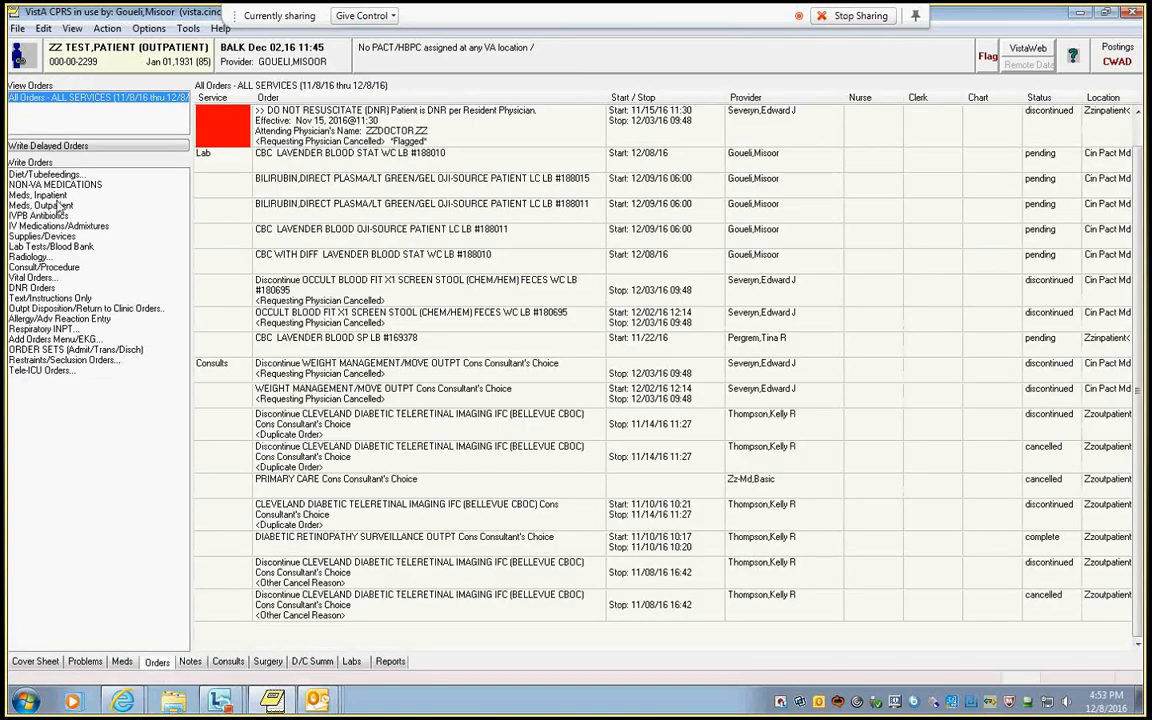
Start a CBC lab order and set its urgency to ADD-ON.
{"action": "left_click", "coordinate": [45, 246]}
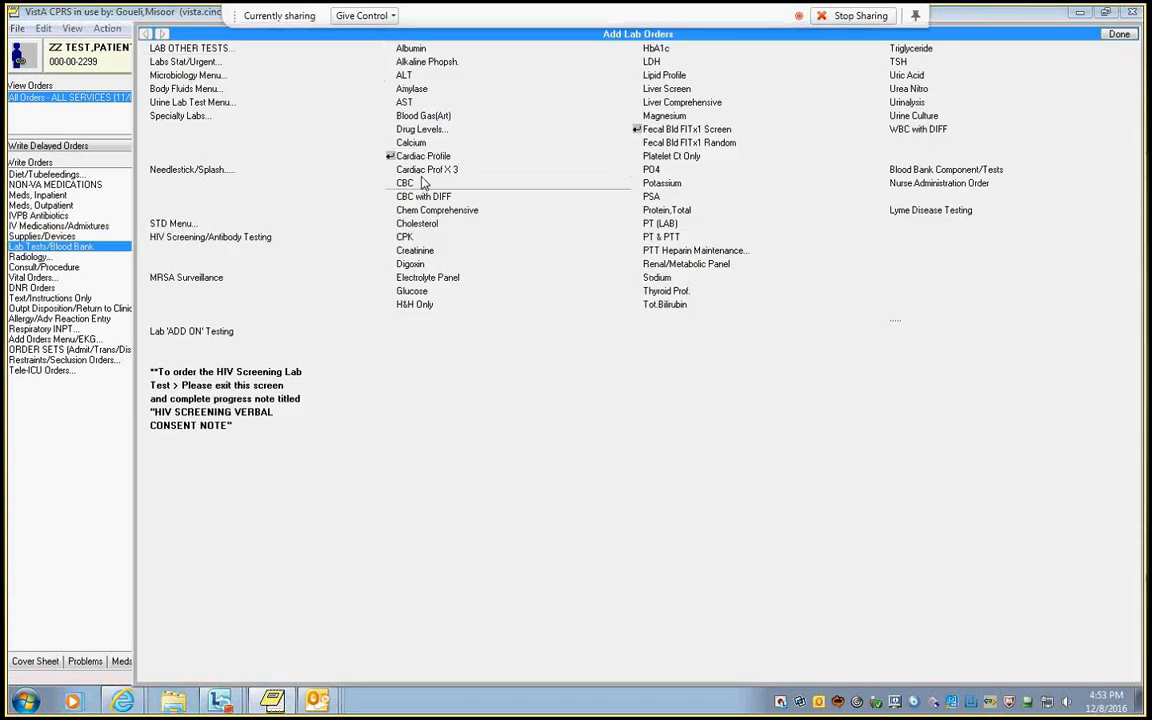
{"action": "left_click", "coordinate": [421, 185]}
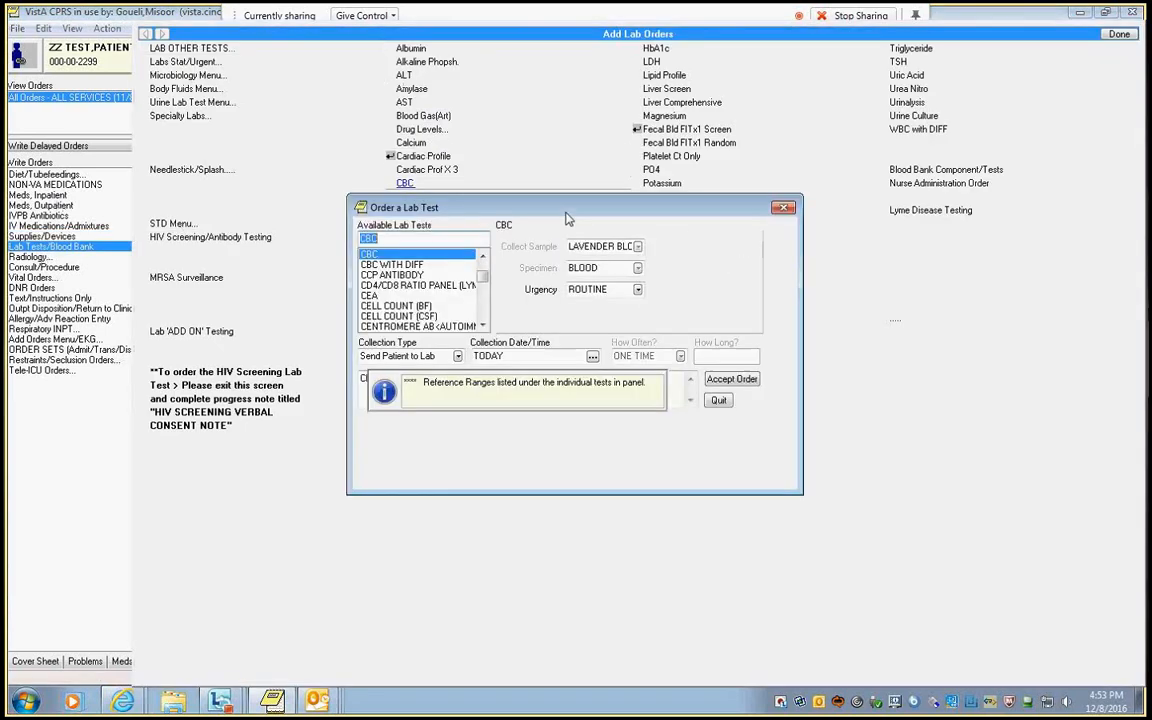
{"action": "left_click", "coordinate": [637, 289]}
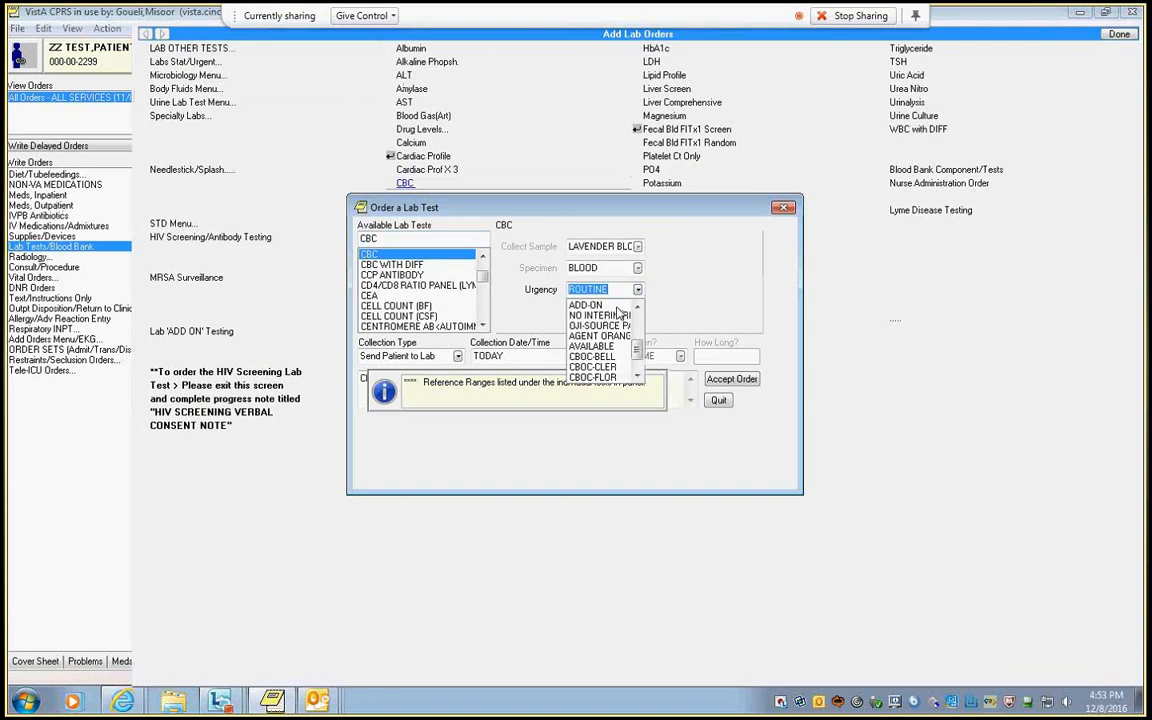
{"action": "left_click", "coordinate": [600, 305]}
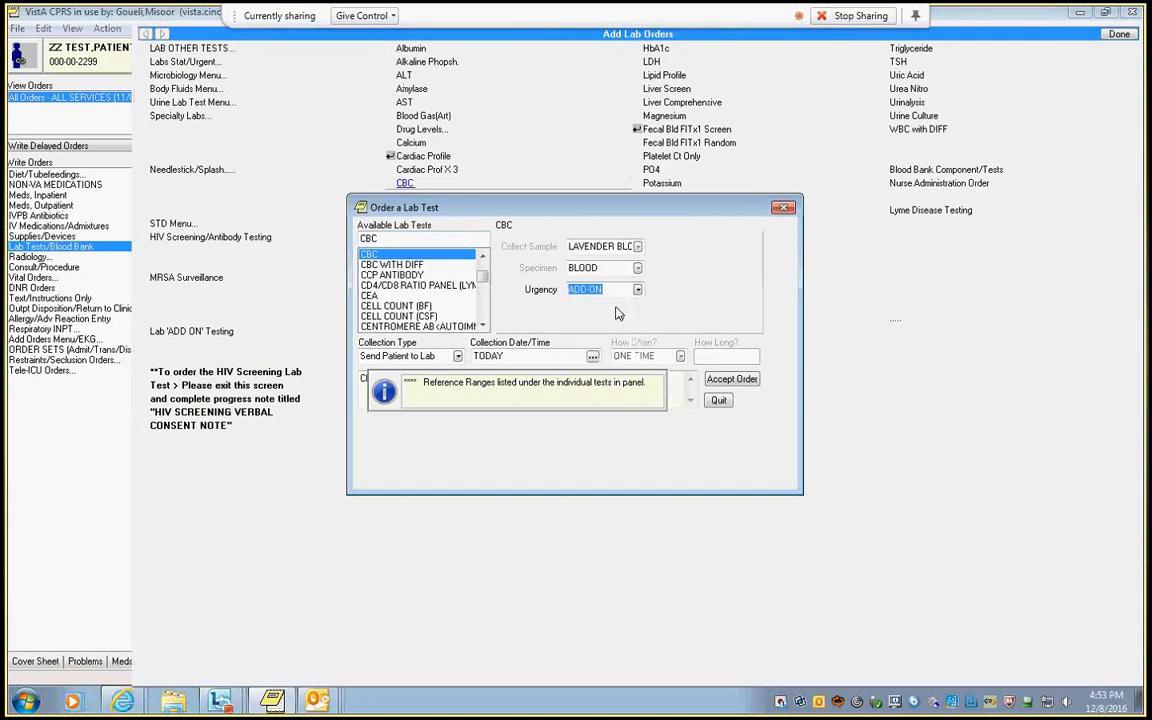
Set the CBC order's collection type to Lab Collect, accept the order despite the duplicate check and finish adding lab orders.
{"action": "left_click", "coordinate": [458, 357]}
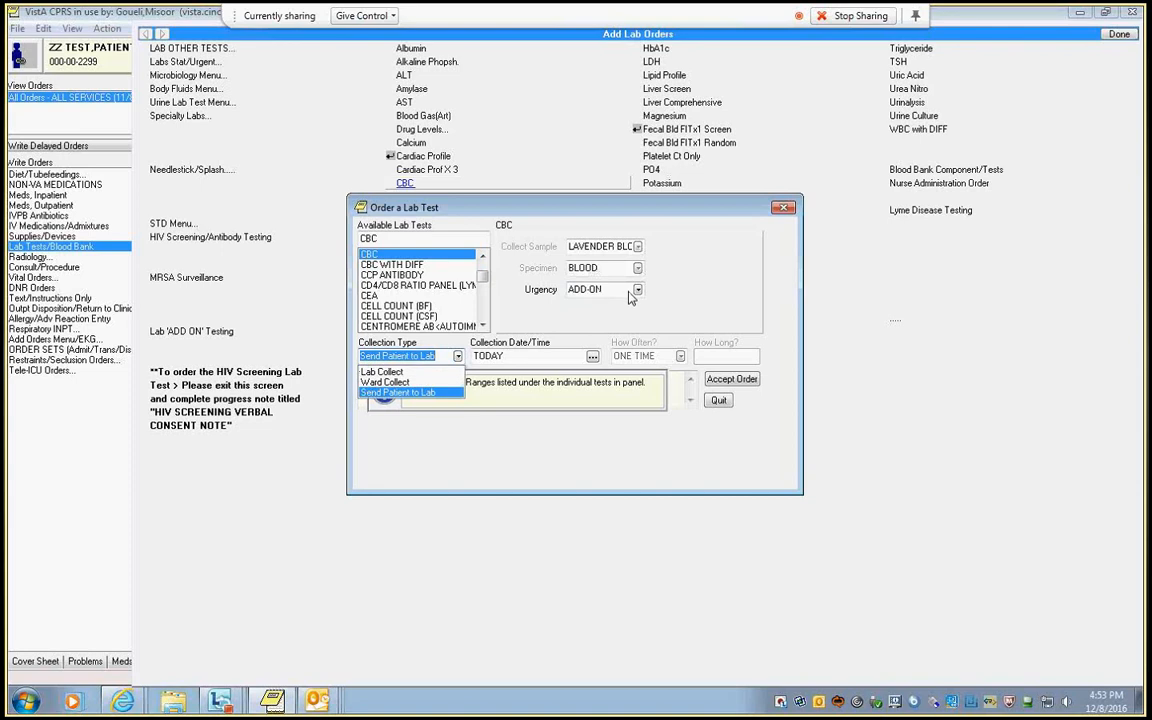
{"action": "left_click", "coordinate": [382, 371]}
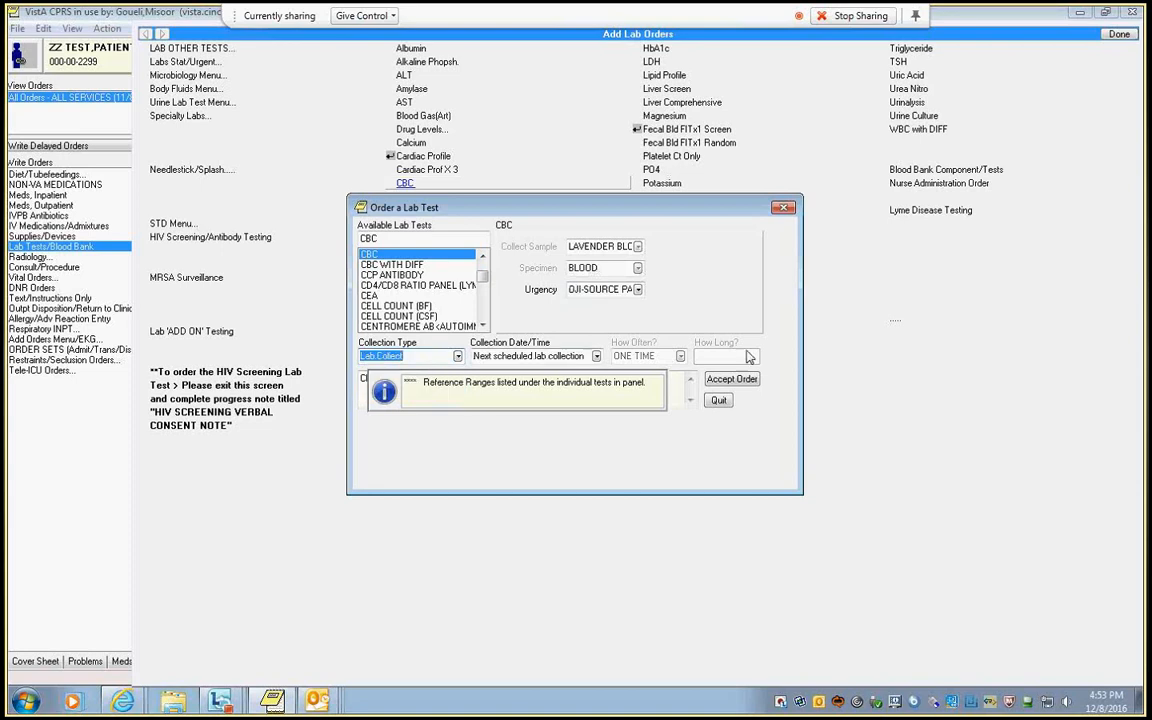
{"action": "left_click", "coordinate": [735, 378]}
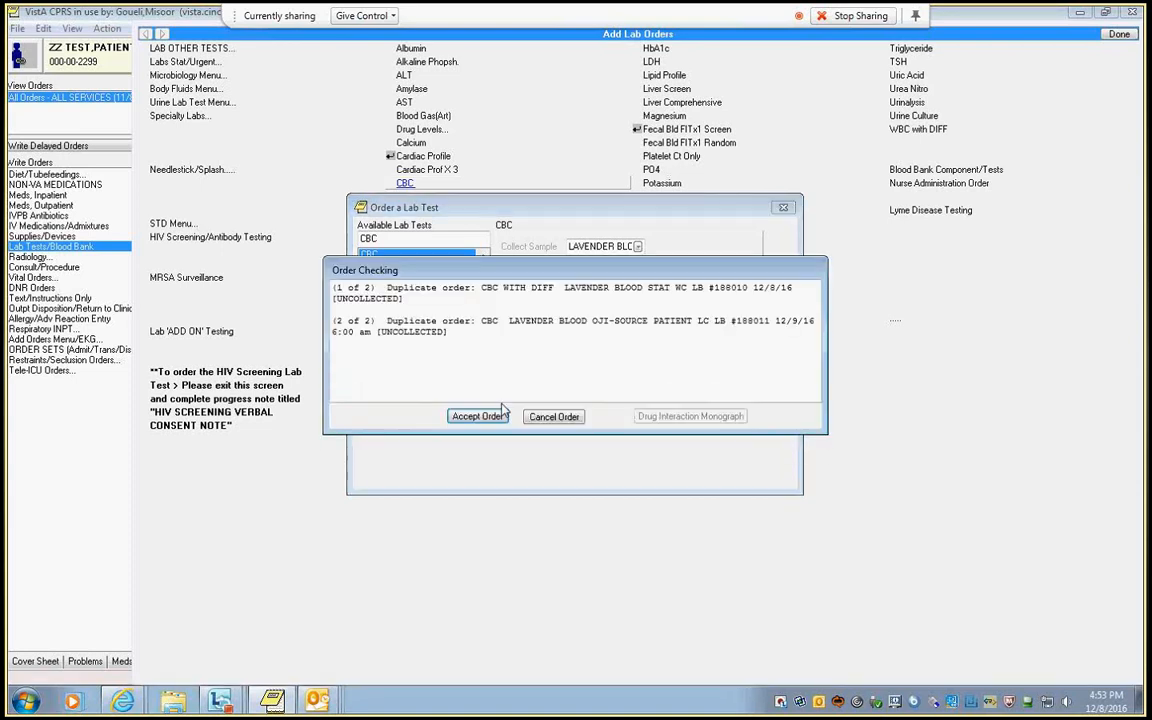
{"action": "left_click", "coordinate": [478, 414]}
{"action": "left_click", "coordinate": [1119, 34]}
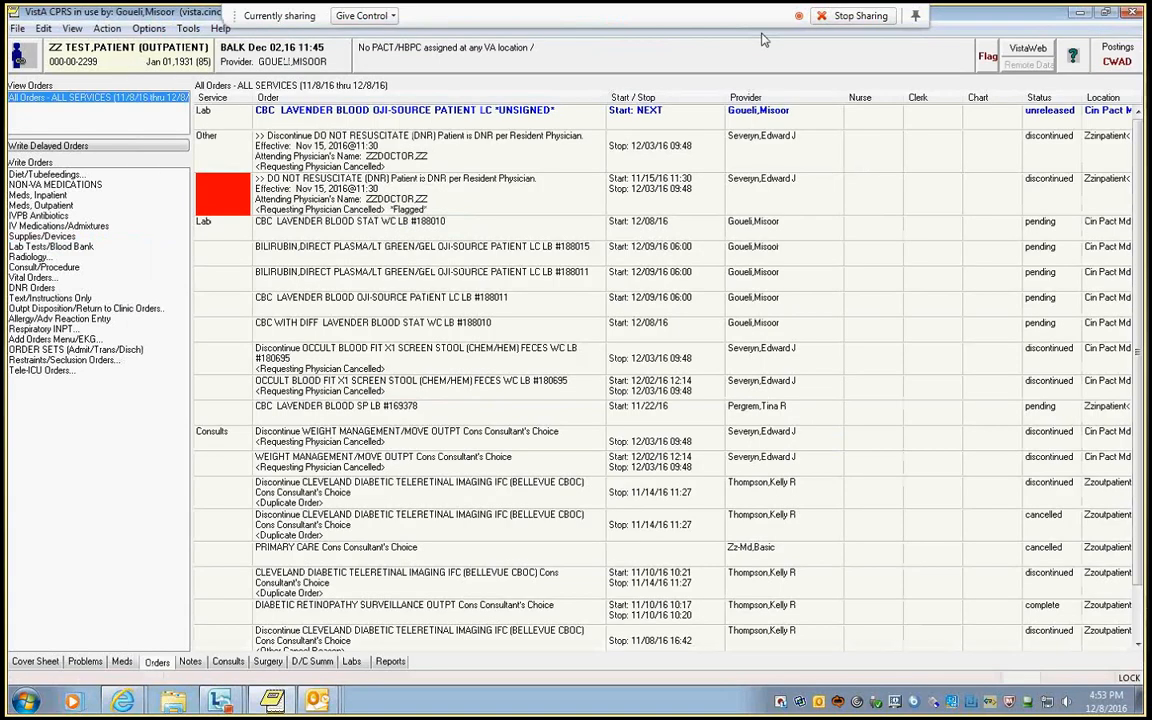
Sign the unsigned Lab Collect CBC order, entering the electronic signature code and accepting its order checks.
{"action": "left_click", "coordinate": [17, 28]}
{"action": "left_click", "coordinate": [77, 131]}
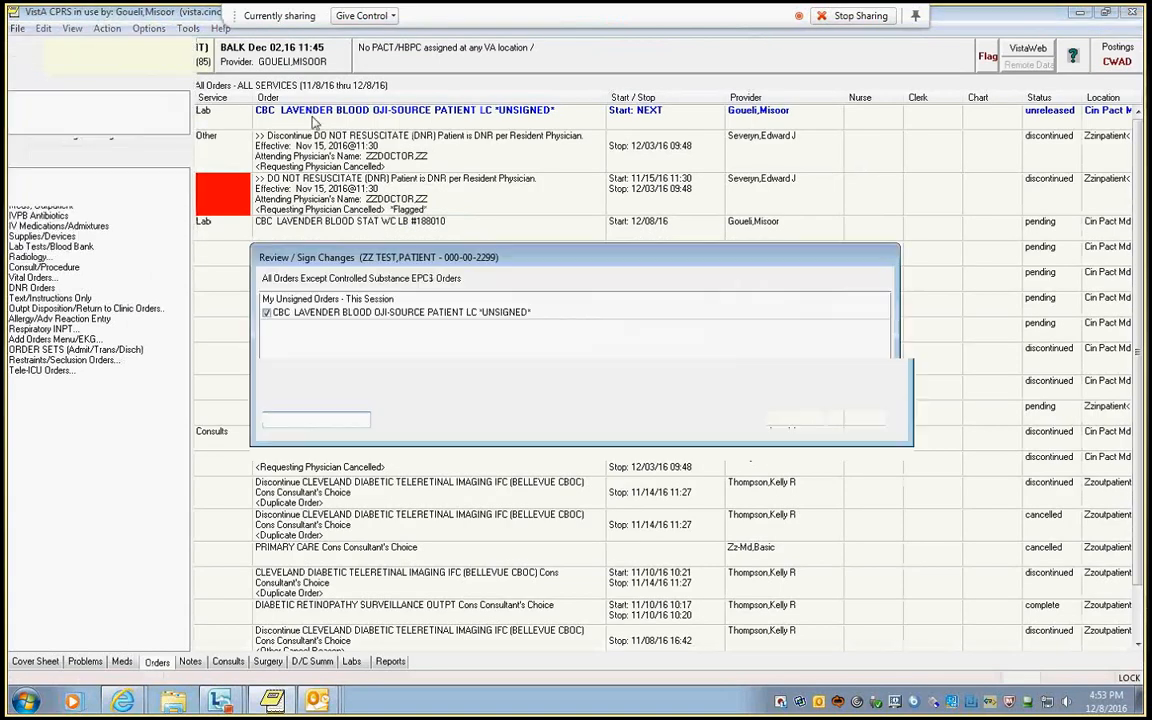
{"action": "type", "text": "******"}
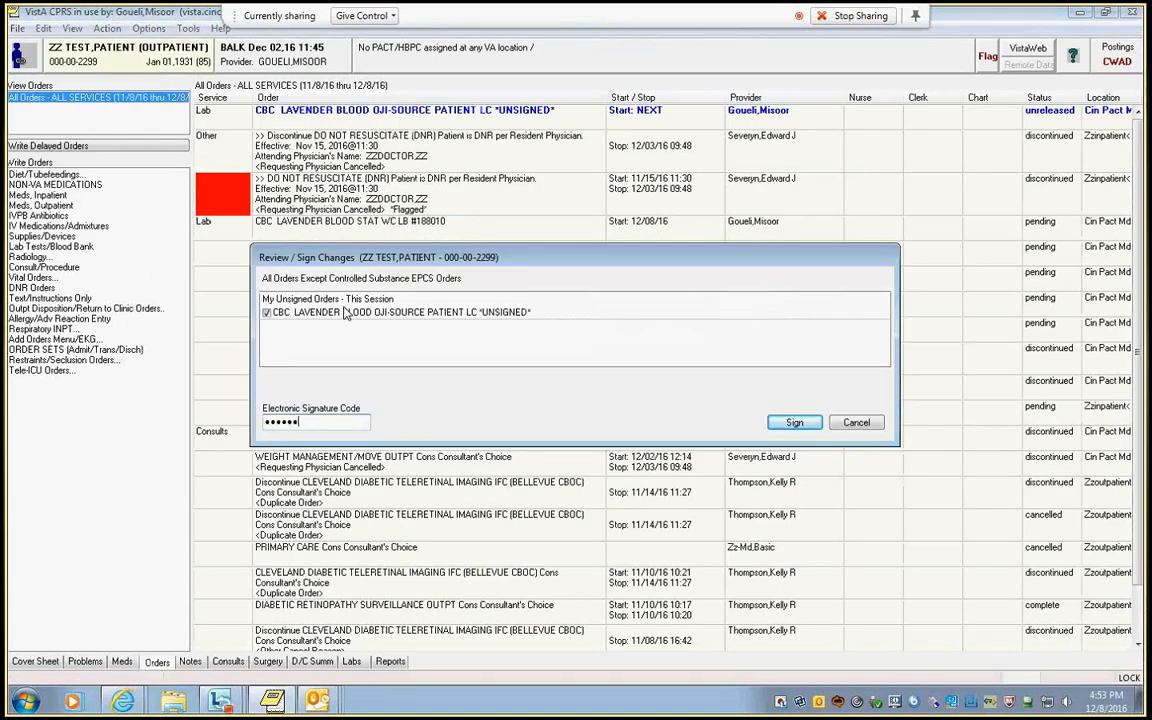
{"action": "type", "text": "*"}
{"action": "key", "text": "Return"}
{"action": "left_click", "coordinate": [424, 461]}
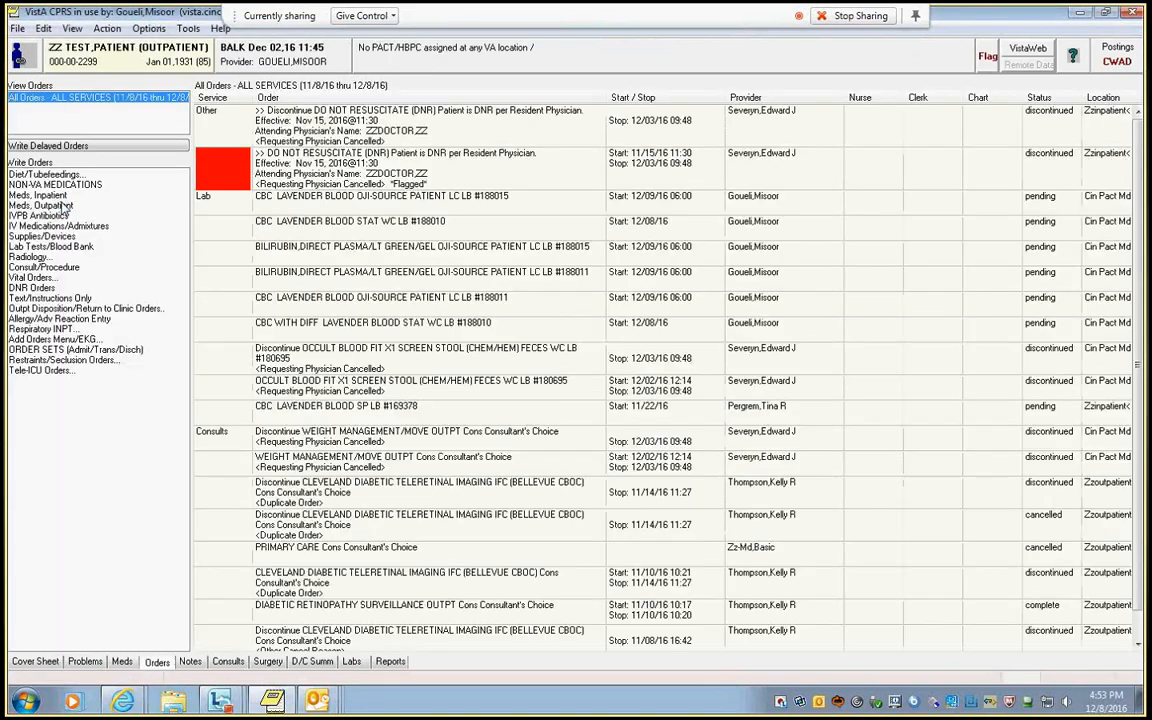
Start a CBC with DIFF lab order and set its collection type to Ward Collect.
{"action": "left_click", "coordinate": [50, 246]}
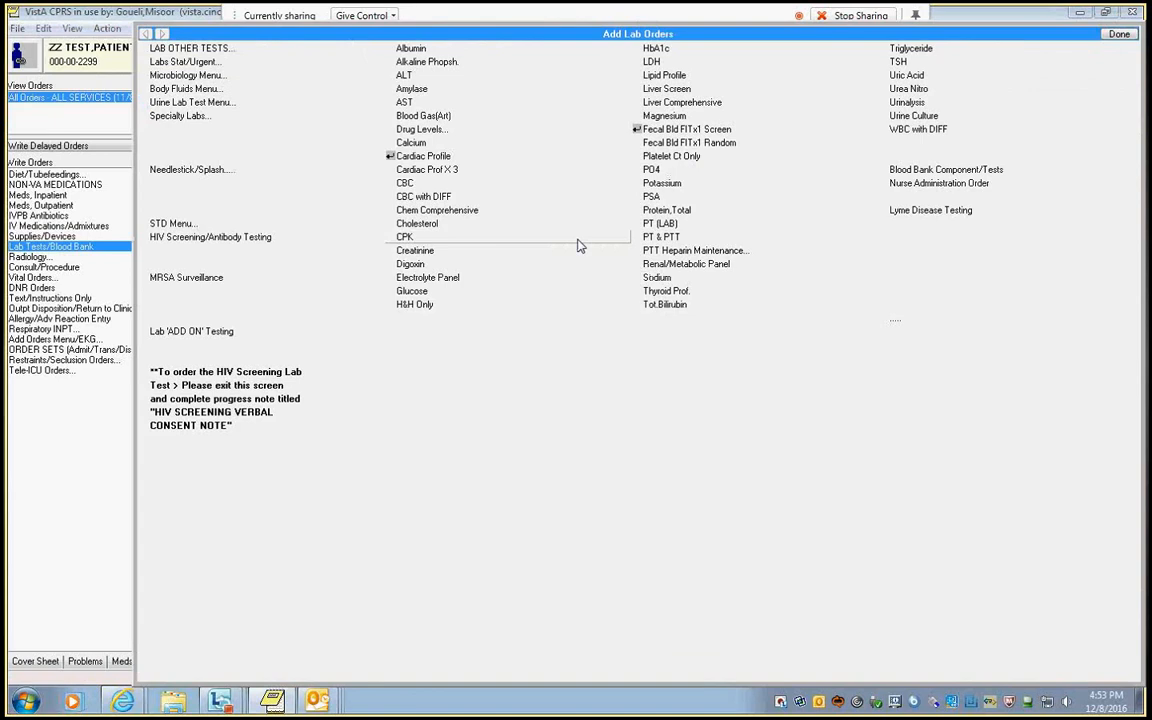
{"action": "left_click", "coordinate": [420, 197]}
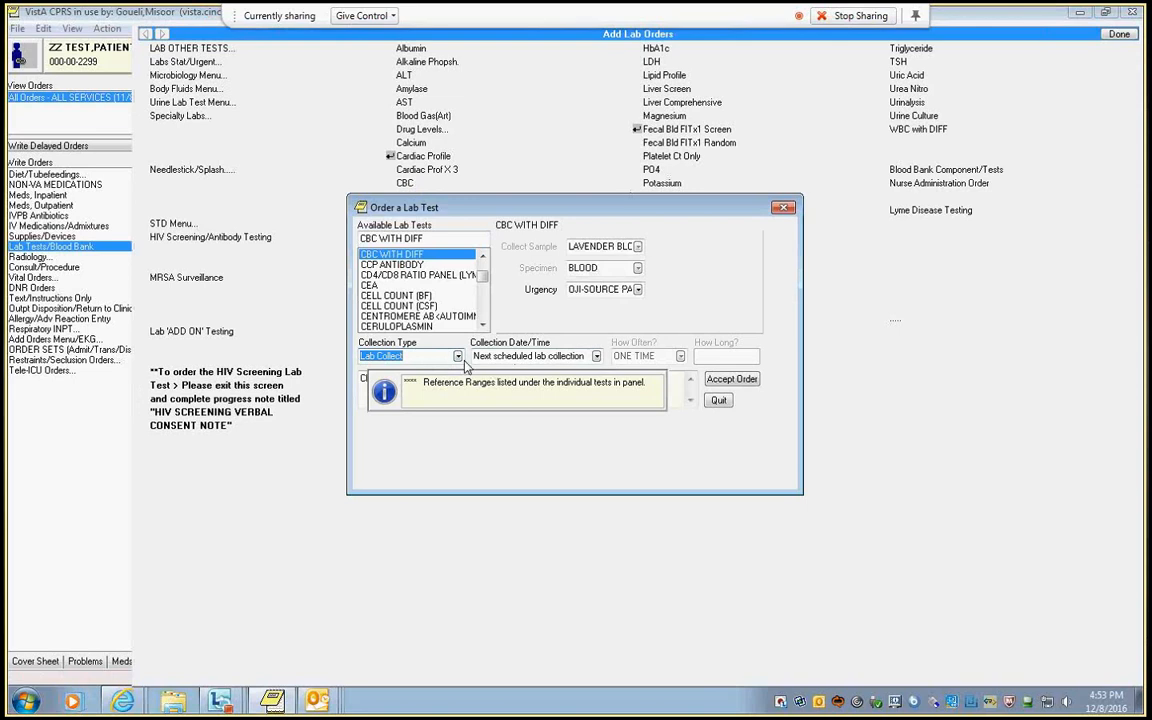
{"action": "left_click", "coordinate": [408, 357]}
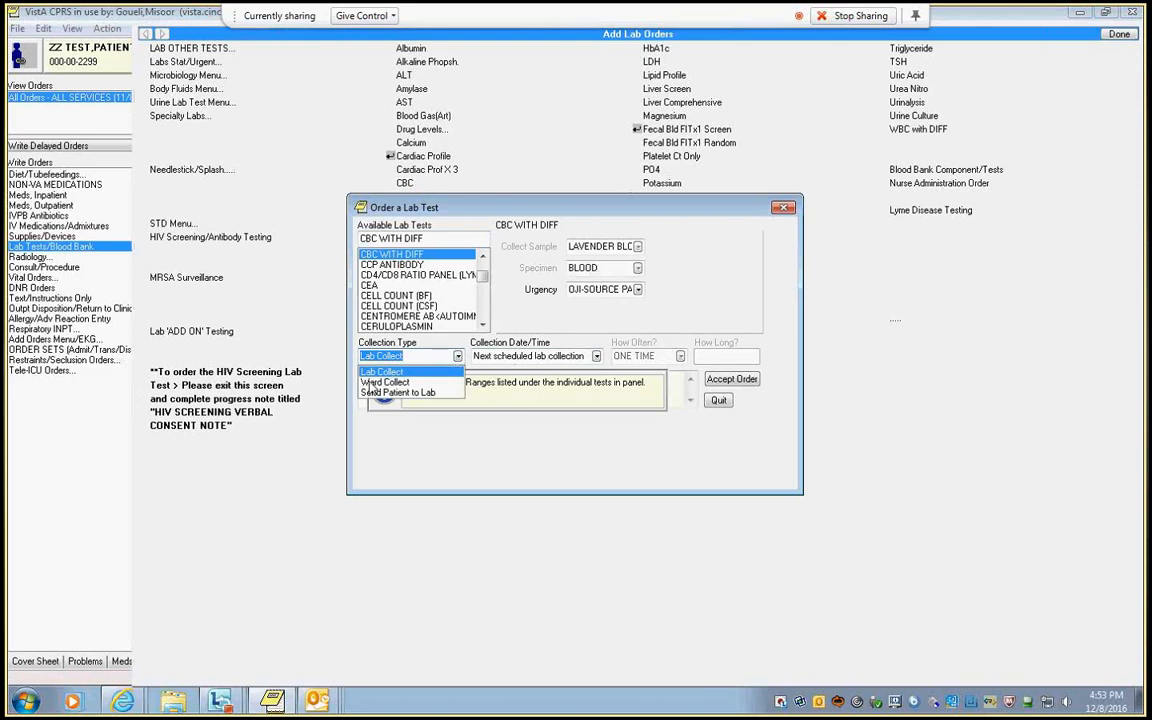
{"action": "left_click", "coordinate": [373, 383]}
Set the collection time to December 8, 2016 at 18:00, accept the CBC with DIFF order and its order check, and finish adding lab orders.
{"action": "left_click", "coordinate": [595, 358]}
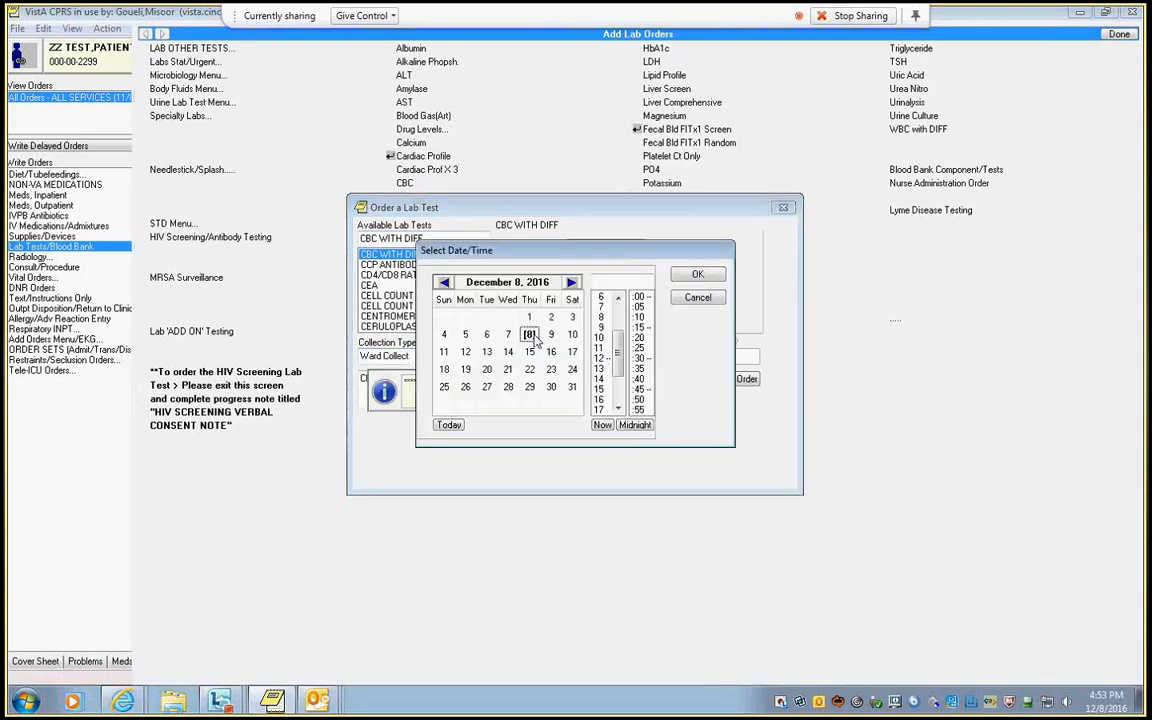
{"action": "scroll", "coordinate": [600, 368], "scroll_direction": "down", "scroll_amount": 2}
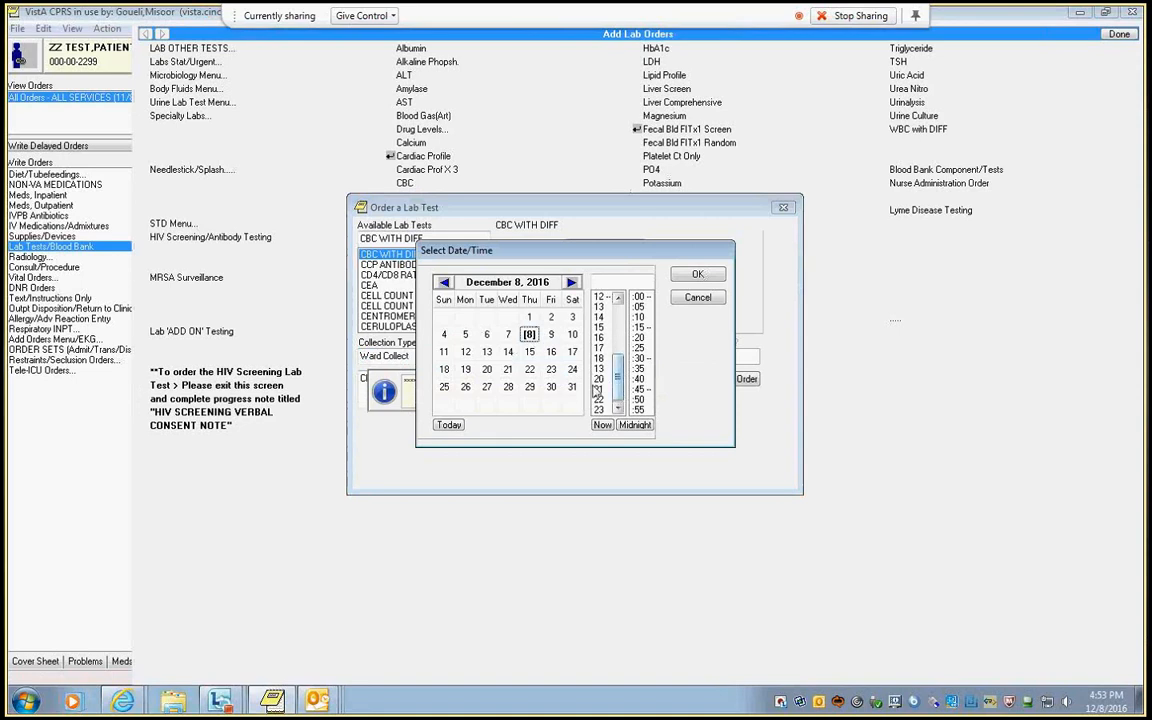
{"action": "left_click", "coordinate": [598, 359]}
{"action": "left_click", "coordinate": [697, 273]}
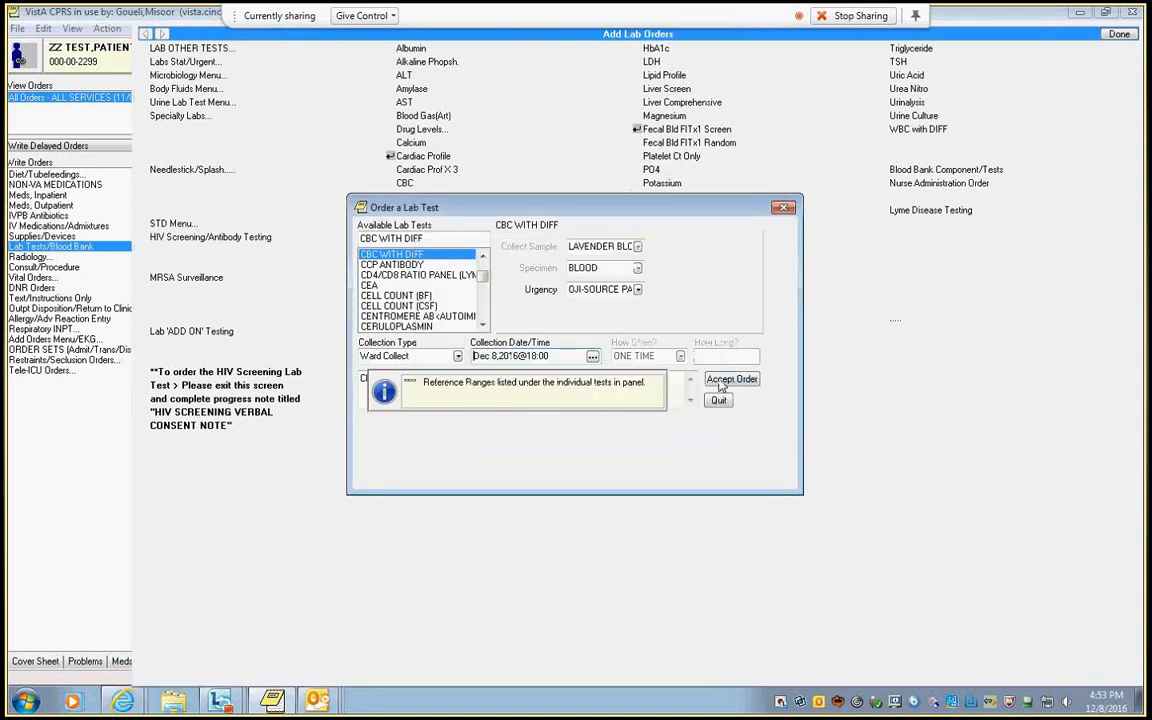
{"action": "left_click", "coordinate": [746, 378]}
{"action": "left_click", "coordinate": [486, 420]}
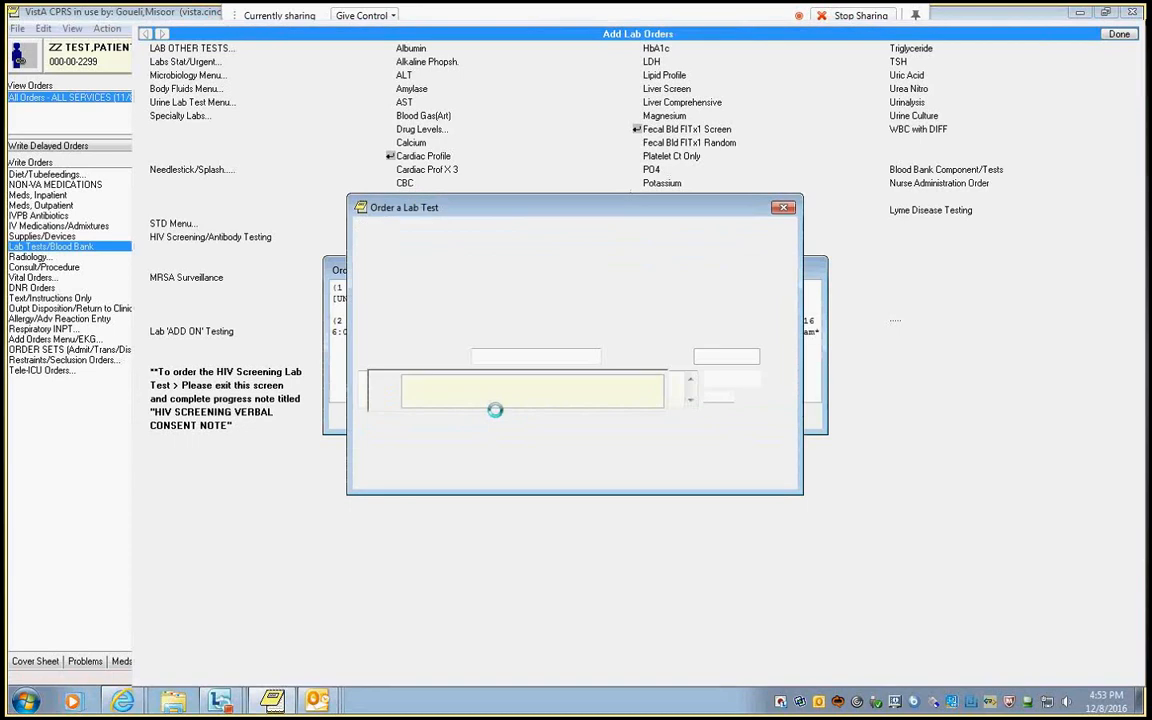
{"action": "left_click", "coordinate": [1119, 35]}
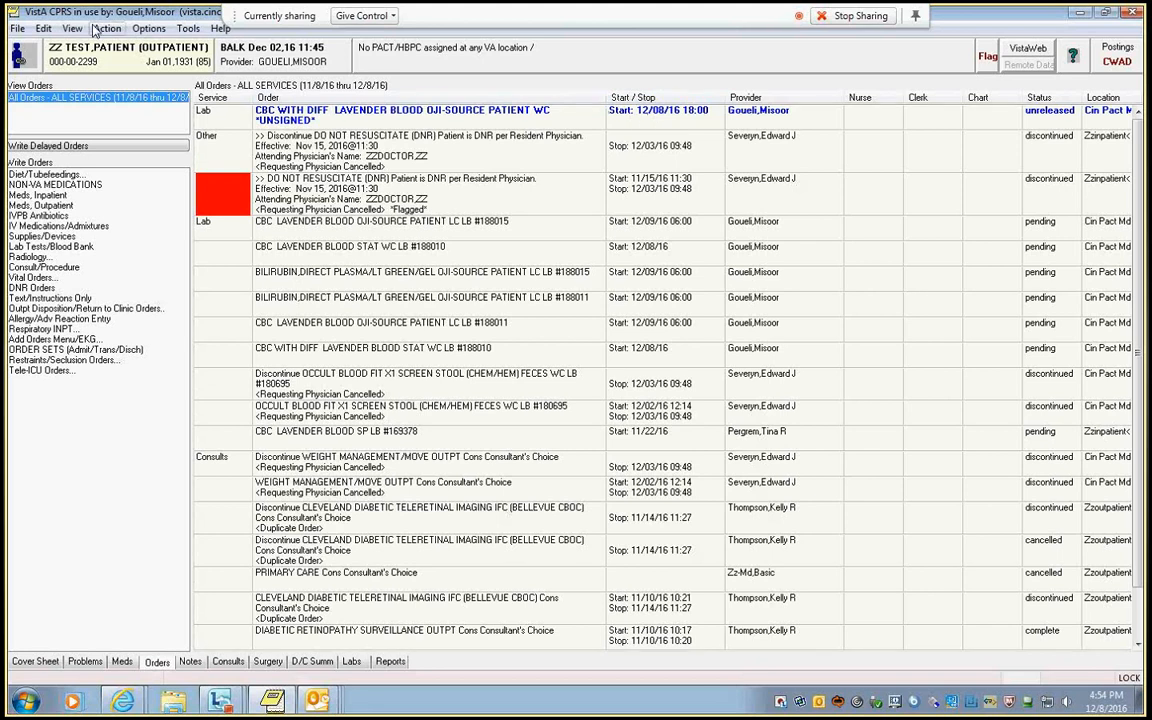
Sign the unsigned Ward Collect CBC with DIFF order, entering the electronic signature code and accepting its order checks.
{"action": "left_click", "coordinate": [17, 28]}
{"action": "left_click", "coordinate": [70, 104]}
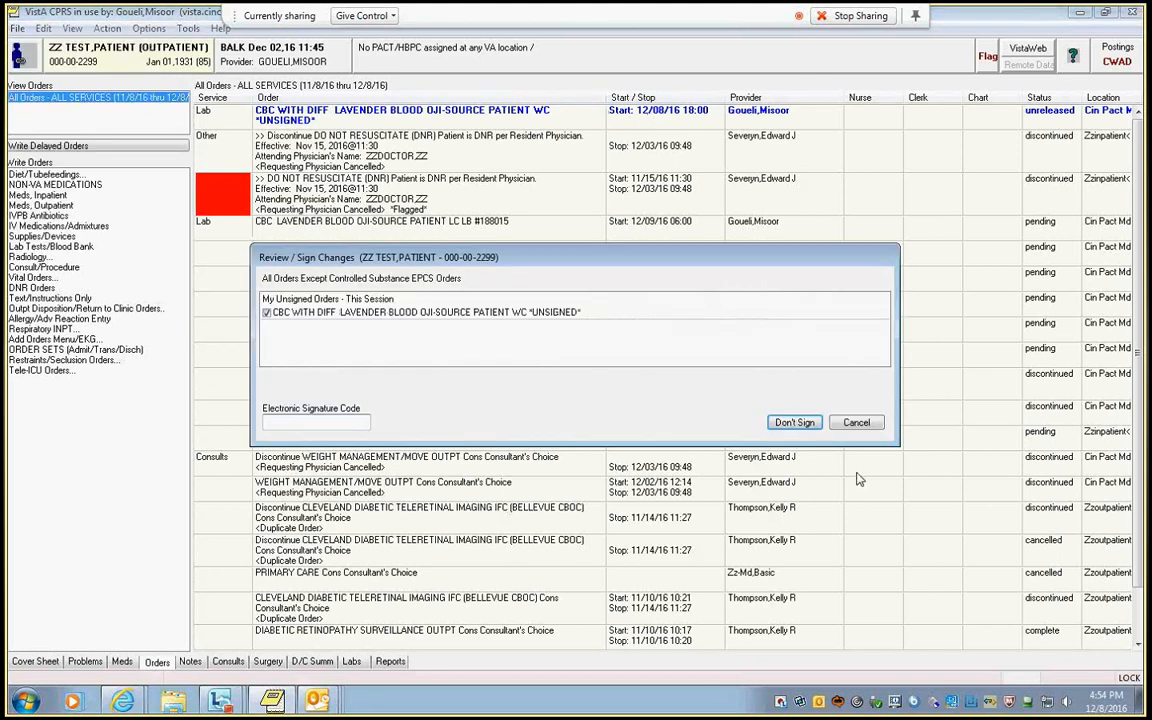
{"action": "type", "text": "••••••"}
{"action": "key", "text": "Return"}
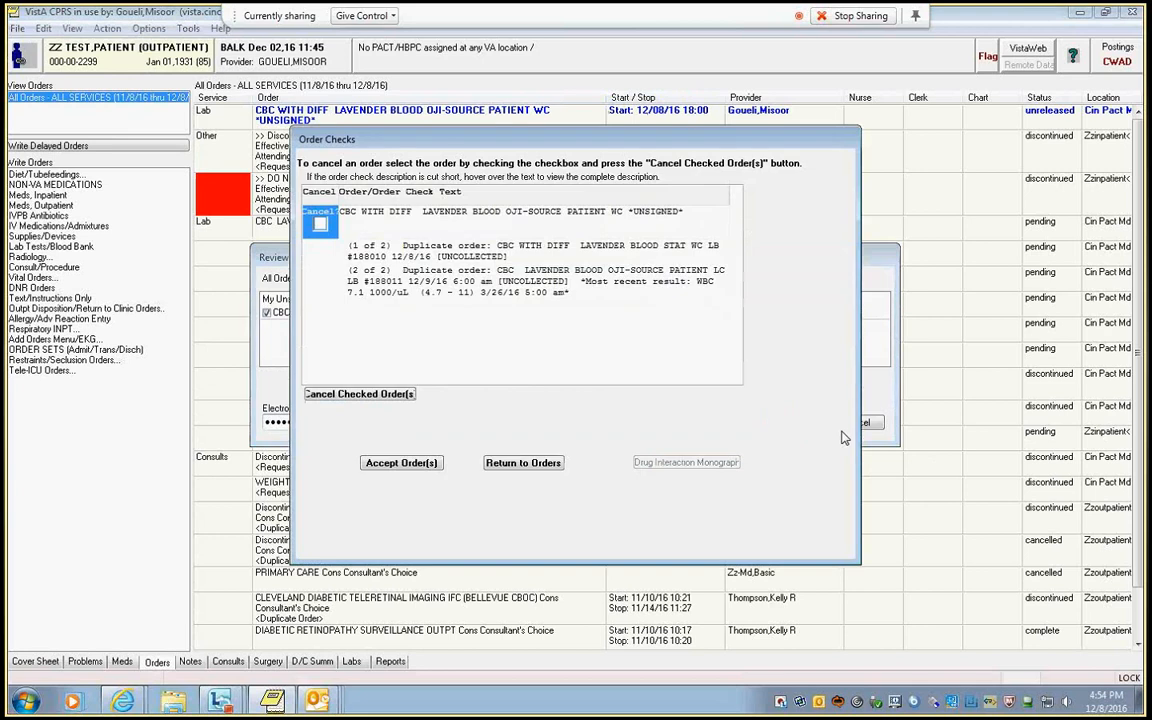
{"action": "left_click", "coordinate": [401, 462]}
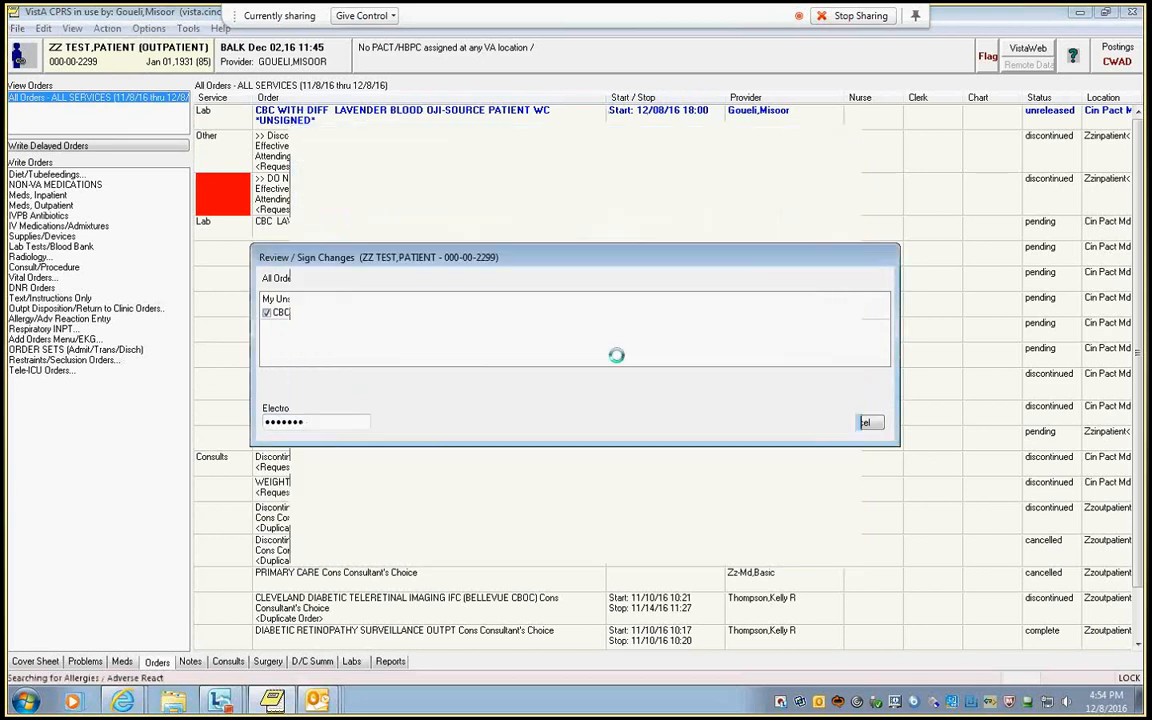